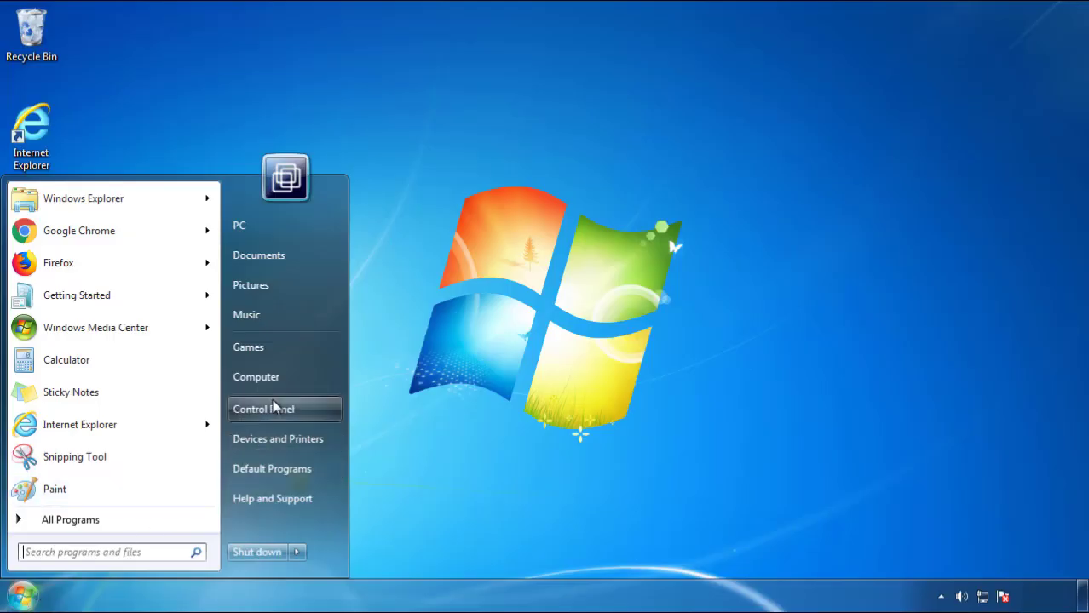
Open Programs and Features and sort by Installed On, newest first
{"action": "left_click", "coordinate": [273, 400]}
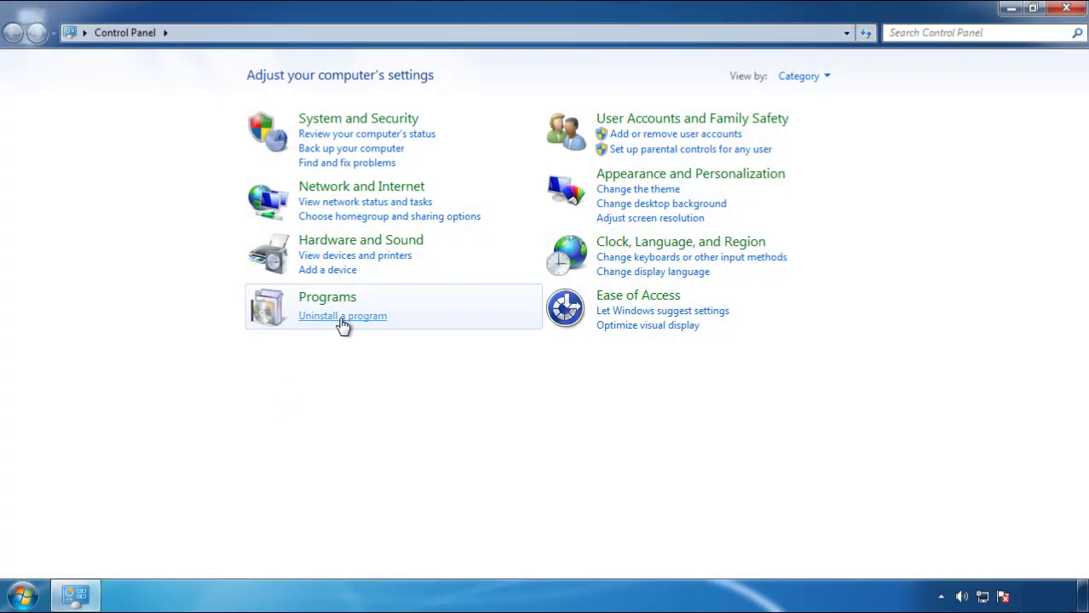
{"action": "left_click", "coordinate": [341, 322]}
{"action": "left_click", "coordinate": [640, 163]}
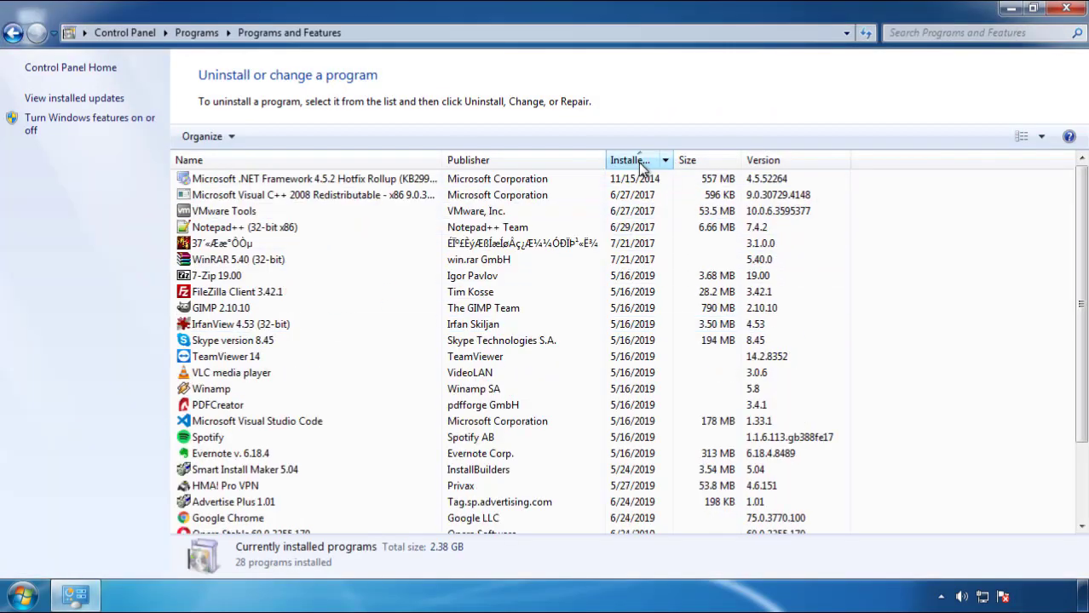
{"action": "left_click", "coordinate": [639, 162]}
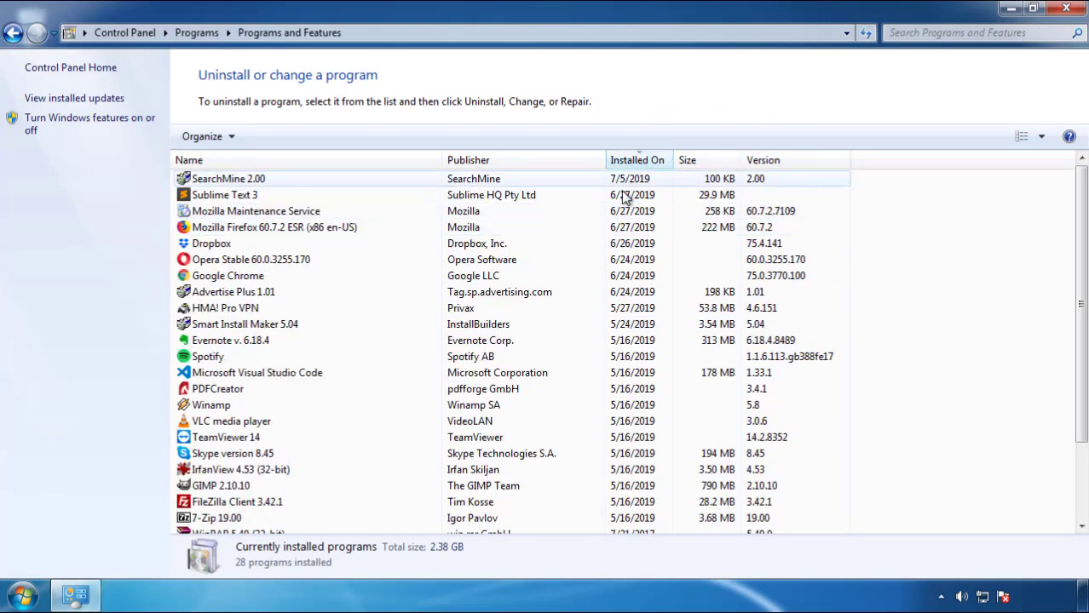
Uninstall SearchMine 2.00 and finish its uninstaller wizard
{"action": "left_click", "coordinate": [230, 181]}
{"action": "left_click", "coordinate": [270, 136]}
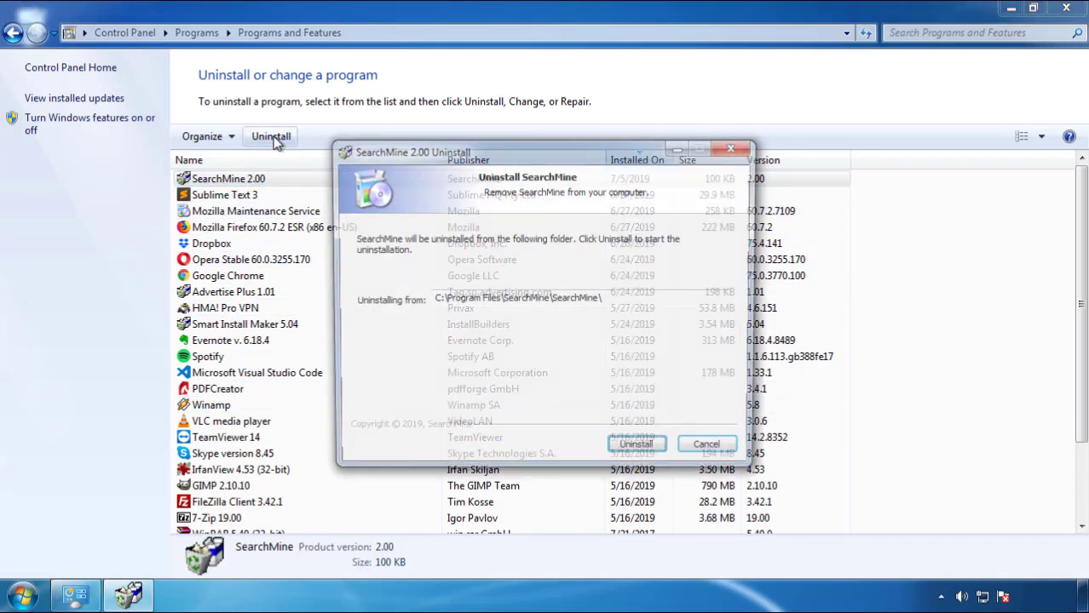
{"action": "left_click", "coordinate": [632, 451]}
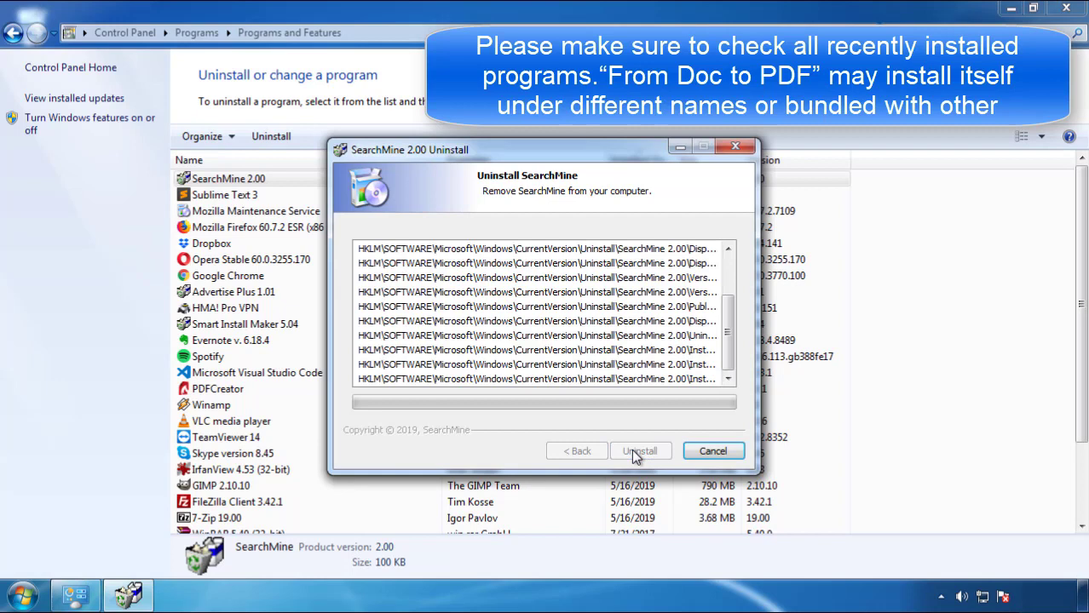
{"action": "left_click", "coordinate": [639, 451]}
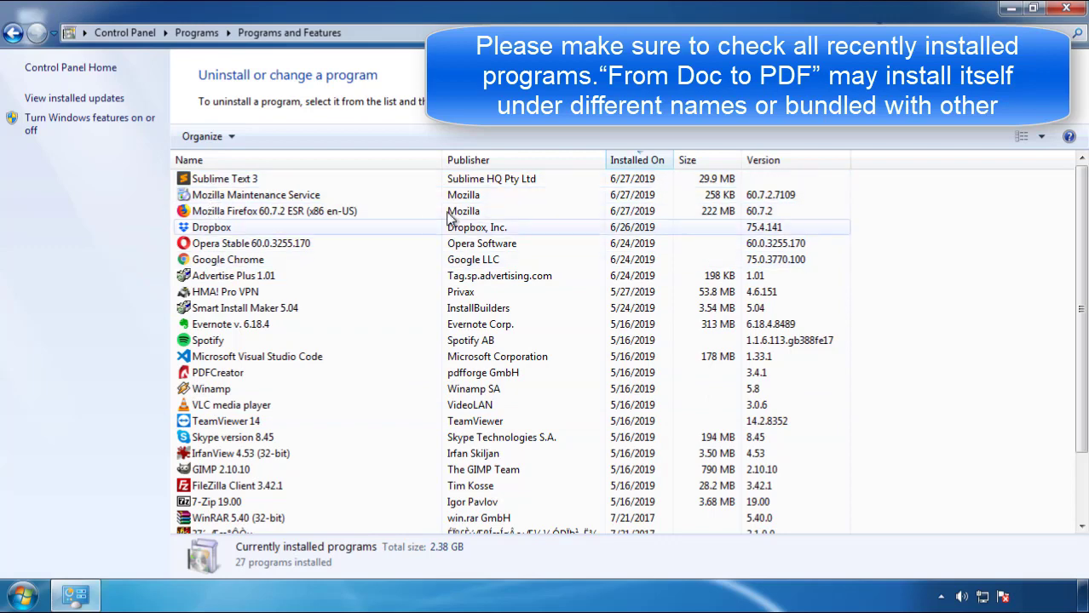
Close Programs and Features and restart the computer from the Start menu
{"action": "left_click", "coordinate": [1067, 10]}
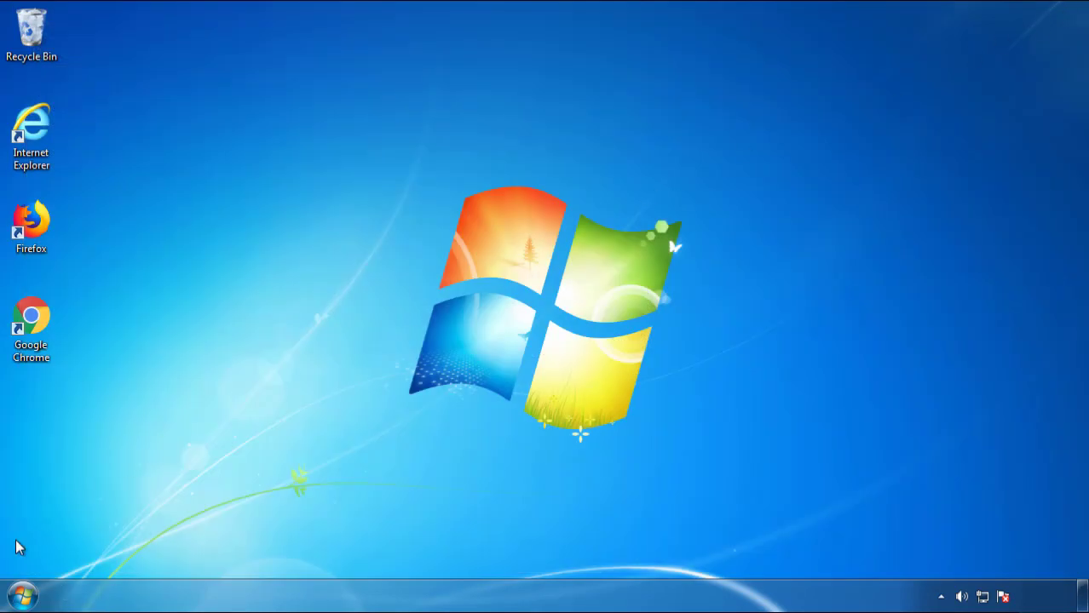
{"action": "left_click", "coordinate": [22, 595]}
{"action": "left_click", "coordinate": [296, 552]}
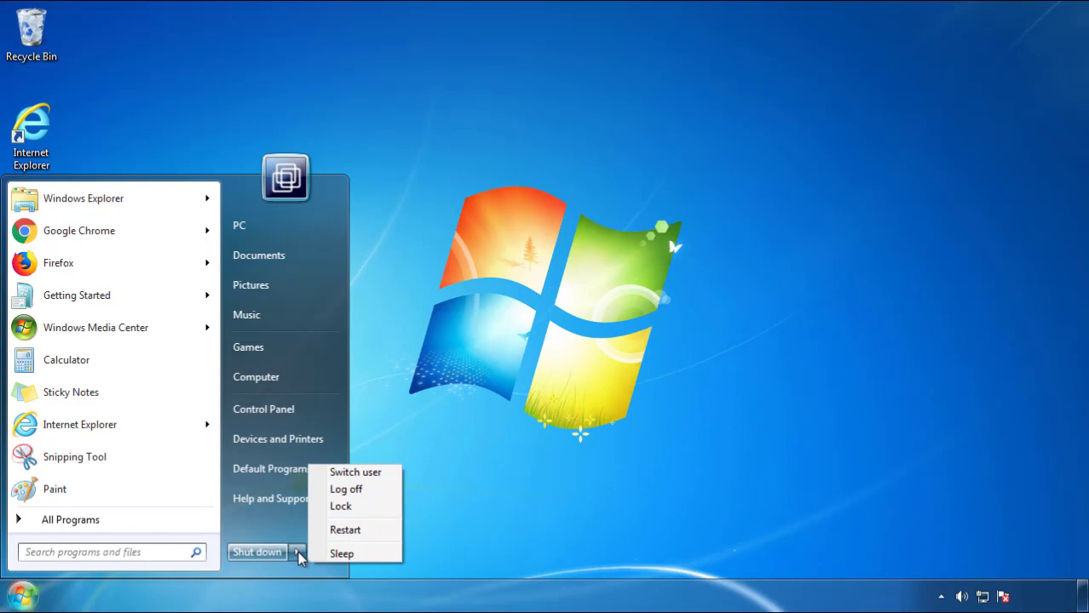
{"action": "left_click", "coordinate": [565, 464]}
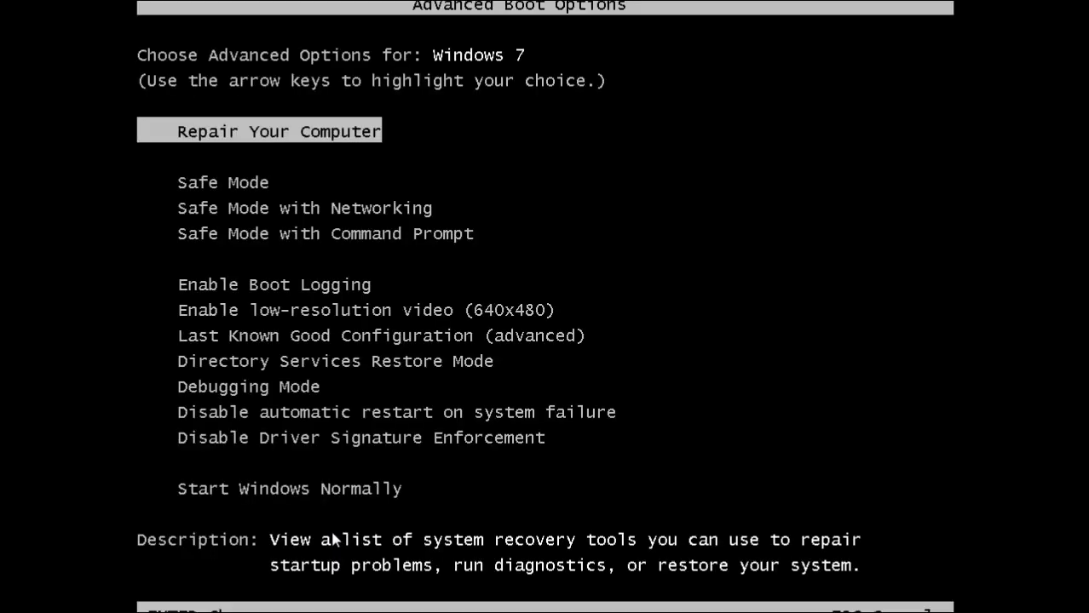
Boot into Safe Mode, launch Firefox and decline the default-browser prompt
{"action": "key", "text": "Down"}
{"action": "key", "text": "Return"}
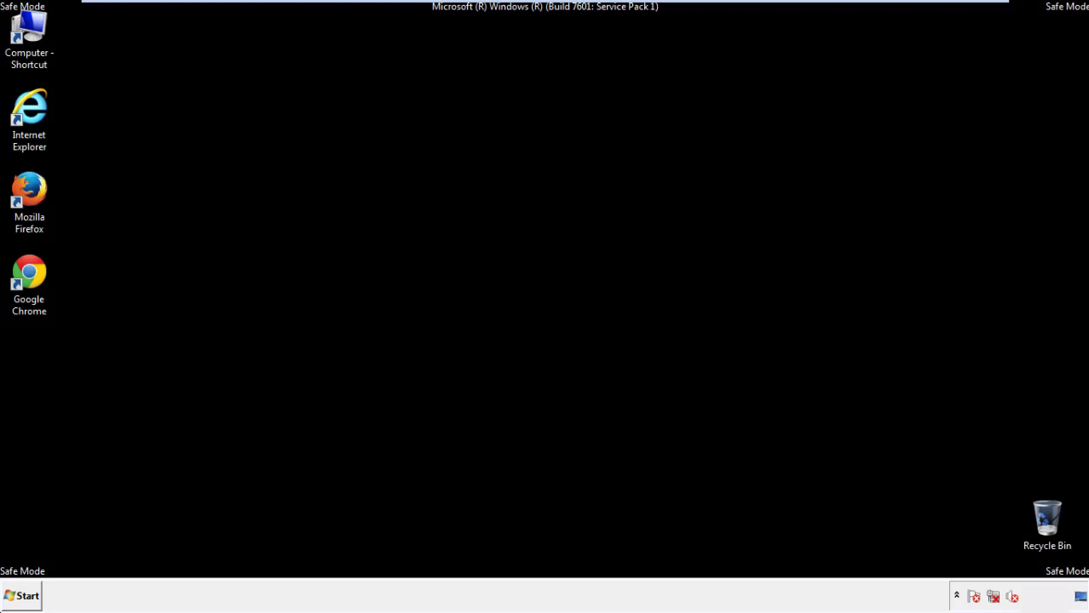
{"action": "double_click", "coordinate": [34, 196]}
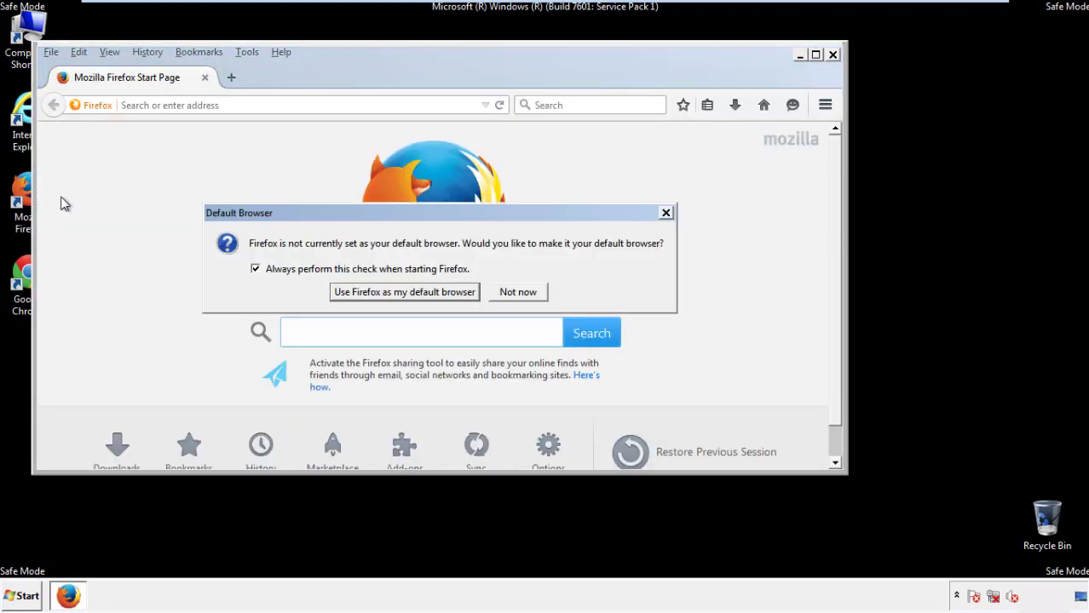
{"action": "left_click", "coordinate": [530, 293]}
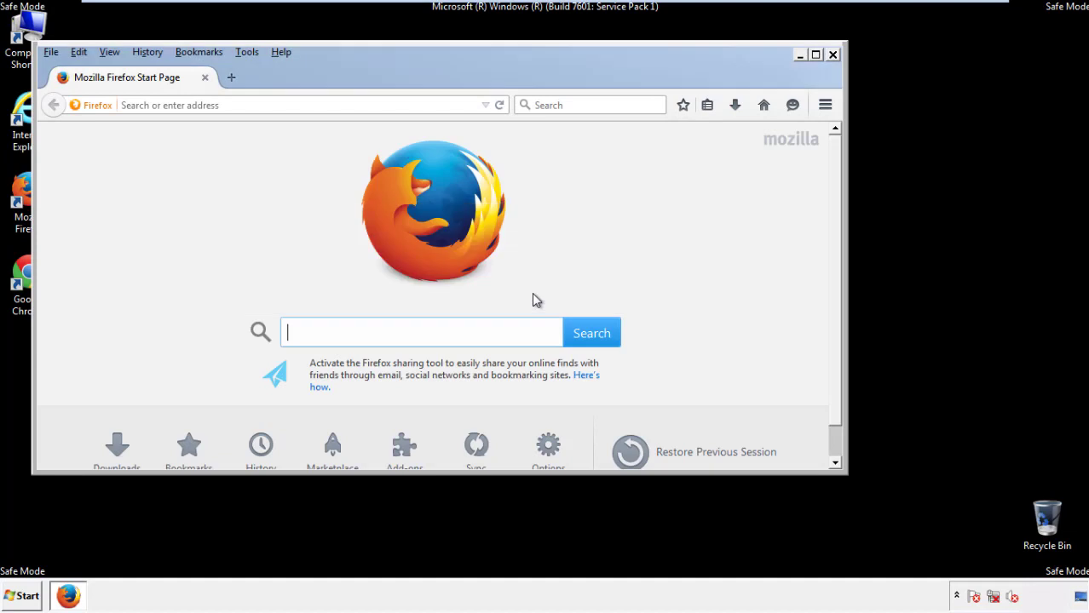
Toggle the Firefox Menu Bar off and back on so it stays visible
{"action": "right_click", "coordinate": [333, 75]}
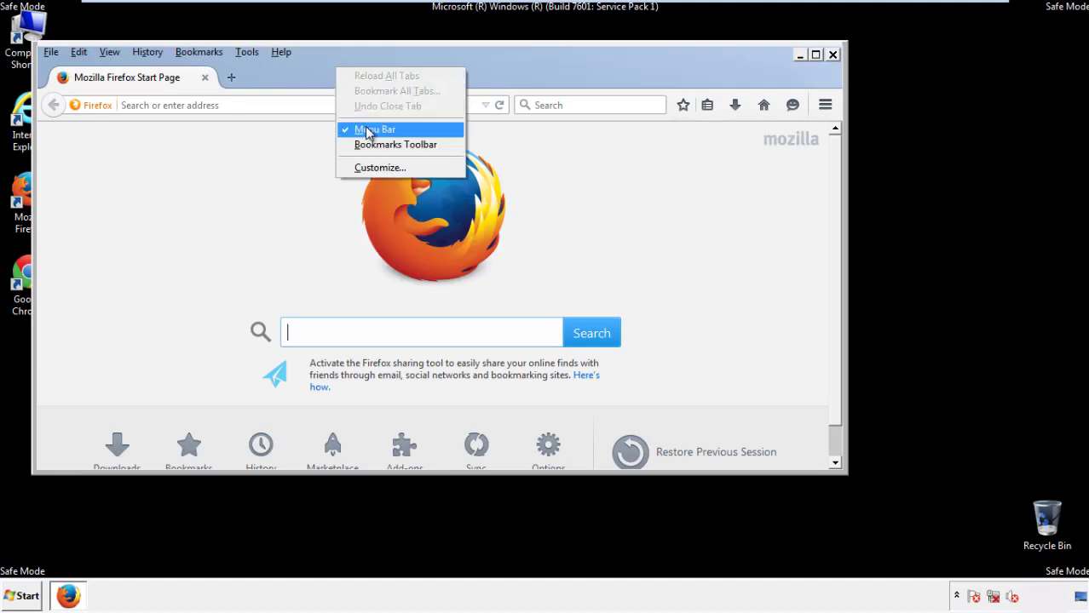
{"action": "left_click", "coordinate": [364, 128]}
{"action": "right_click", "coordinate": [343, 70]}
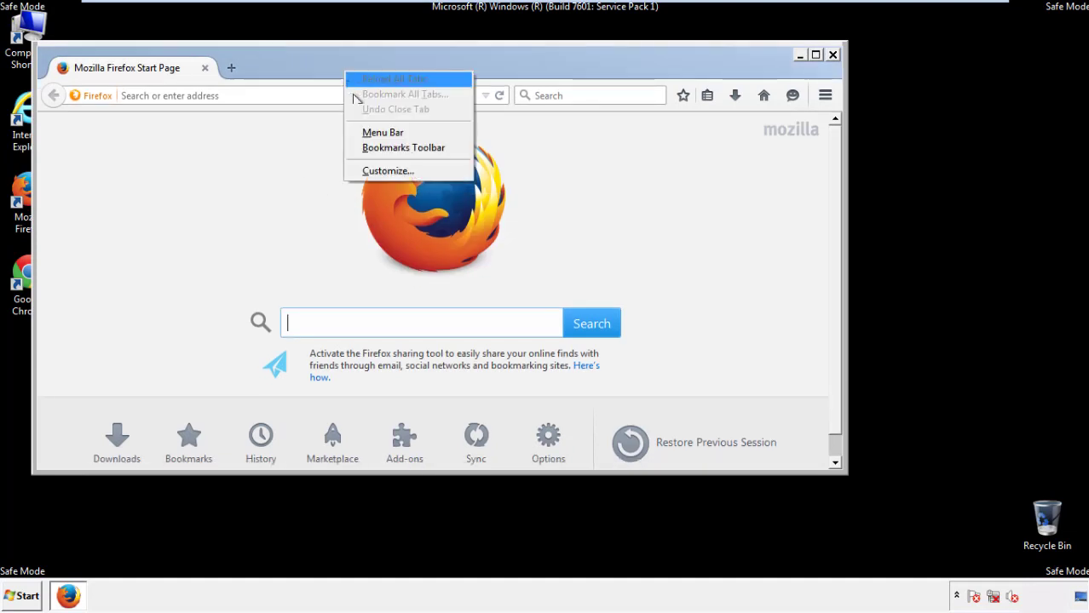
{"action": "left_click", "coordinate": [366, 133]}
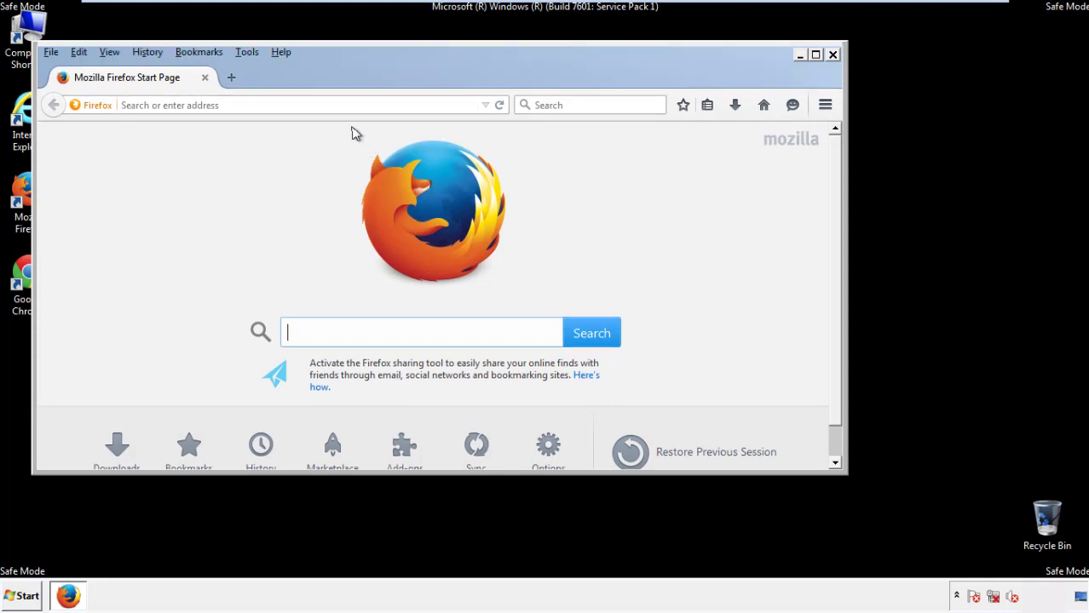
Clear all Firefox history, cookies, cache, logins and offline data with time range Everything
{"action": "left_click", "coordinate": [153, 54]}
{"action": "left_click", "coordinate": [165, 85]}
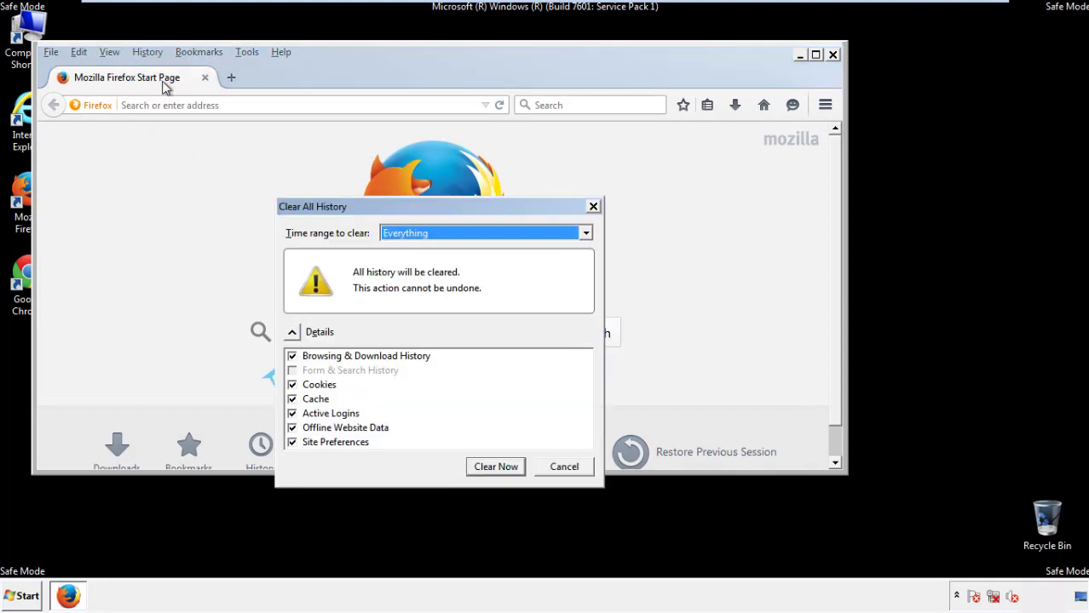
{"action": "left_click", "coordinate": [405, 239]}
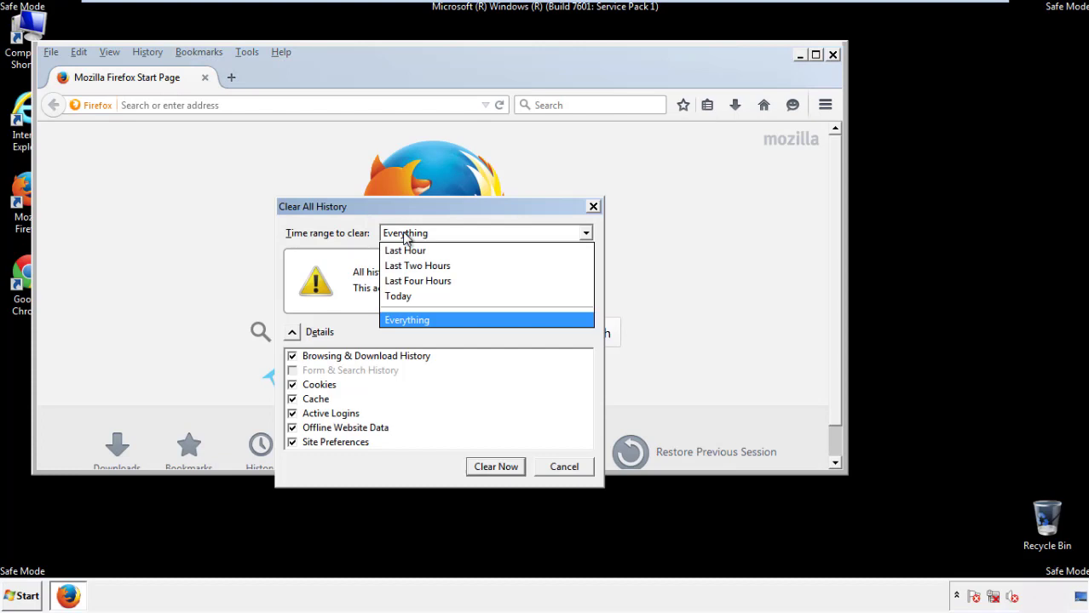
{"action": "left_click", "coordinate": [407, 317]}
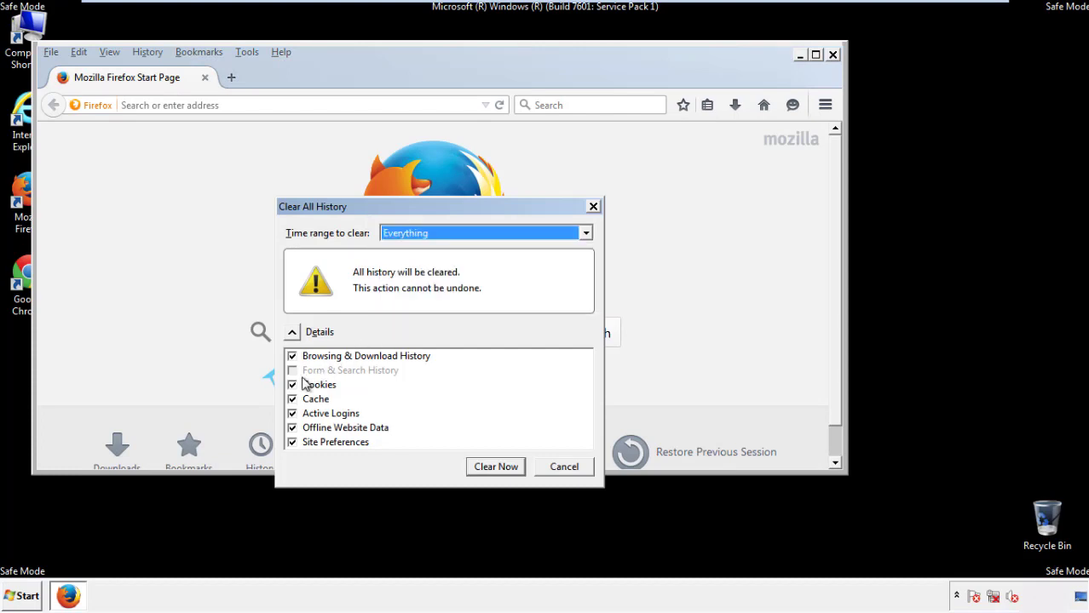
{"action": "left_click", "coordinate": [291, 427]}
{"action": "left_click", "coordinate": [292, 442]}
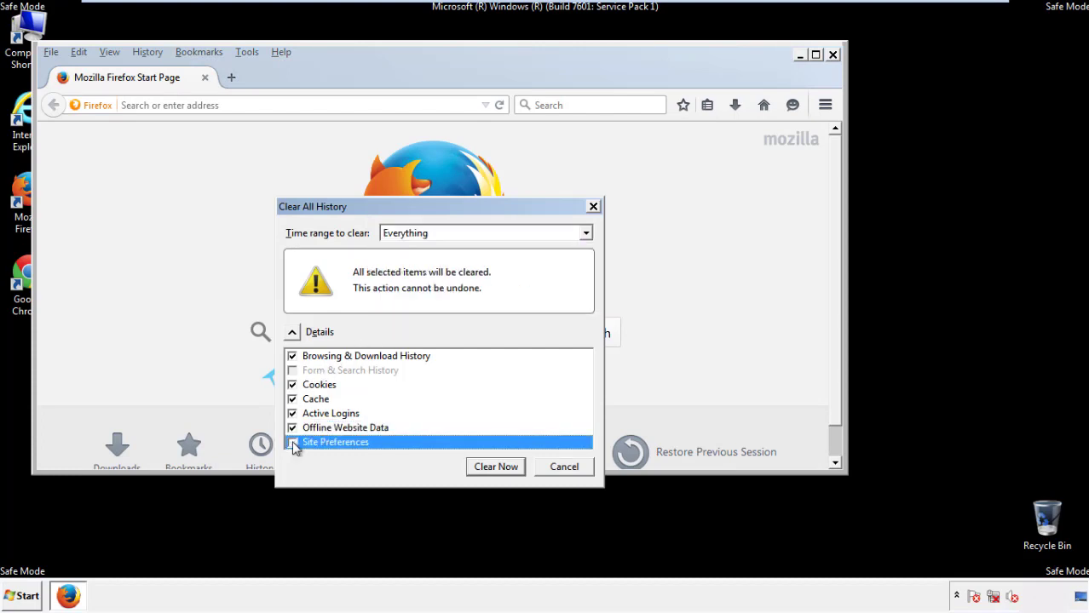
{"action": "left_click", "coordinate": [494, 469]}
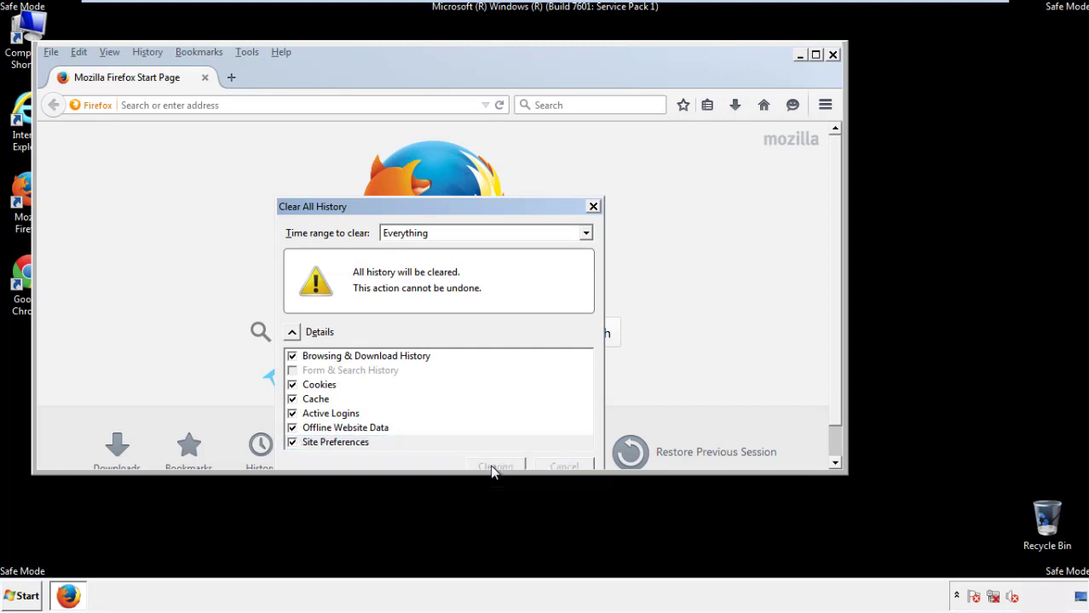
Refresh Firefox from Troubleshooting Information, finish the import, and decline the default-browser prompt
{"action": "left_click", "coordinate": [281, 52]}
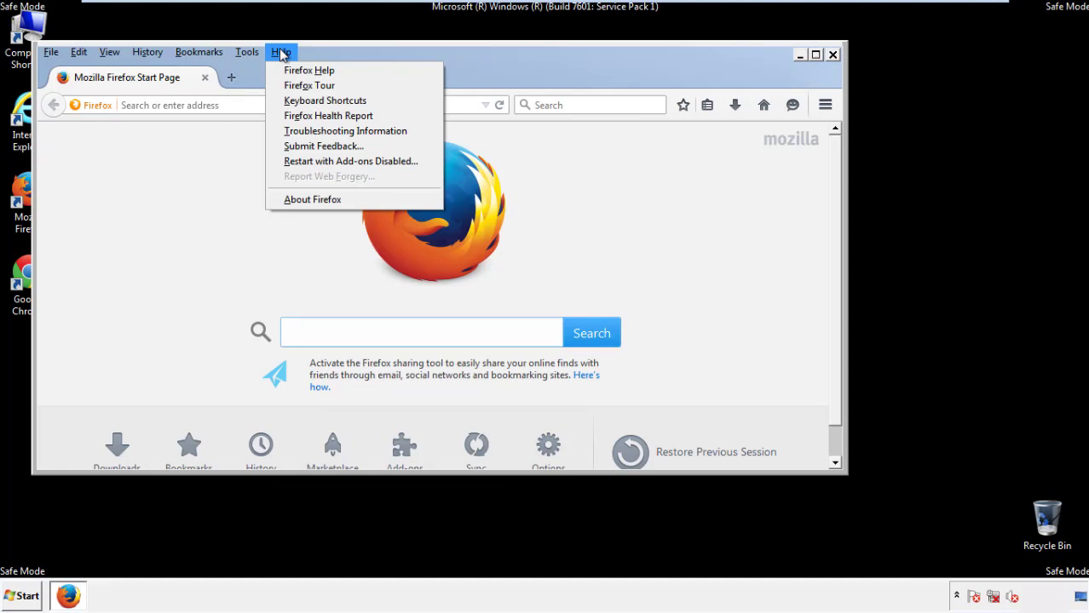
{"action": "left_click", "coordinate": [314, 130]}
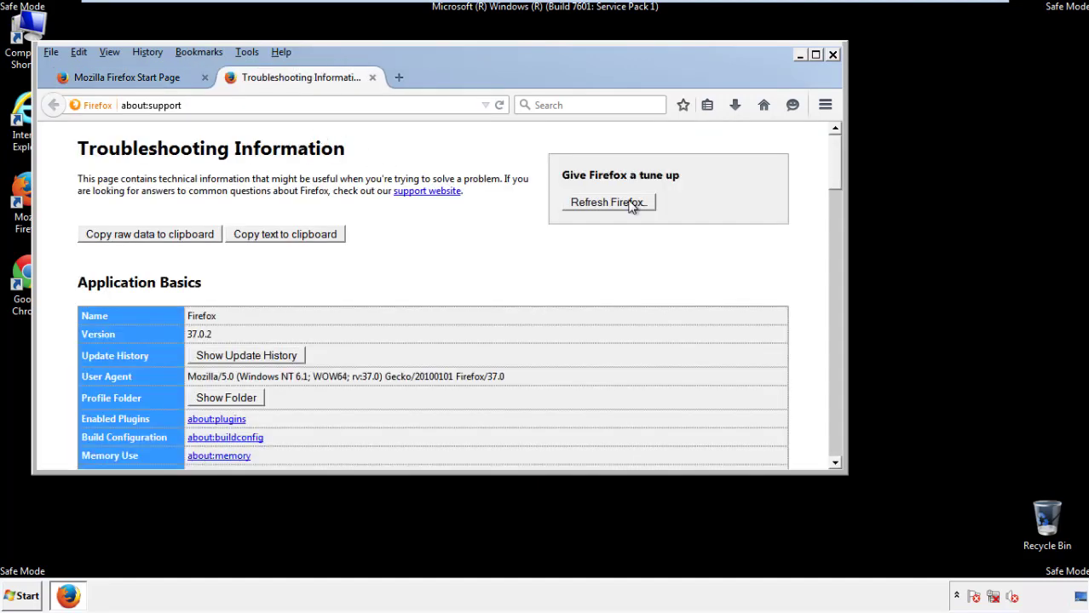
{"action": "left_click", "coordinate": [631, 205]}
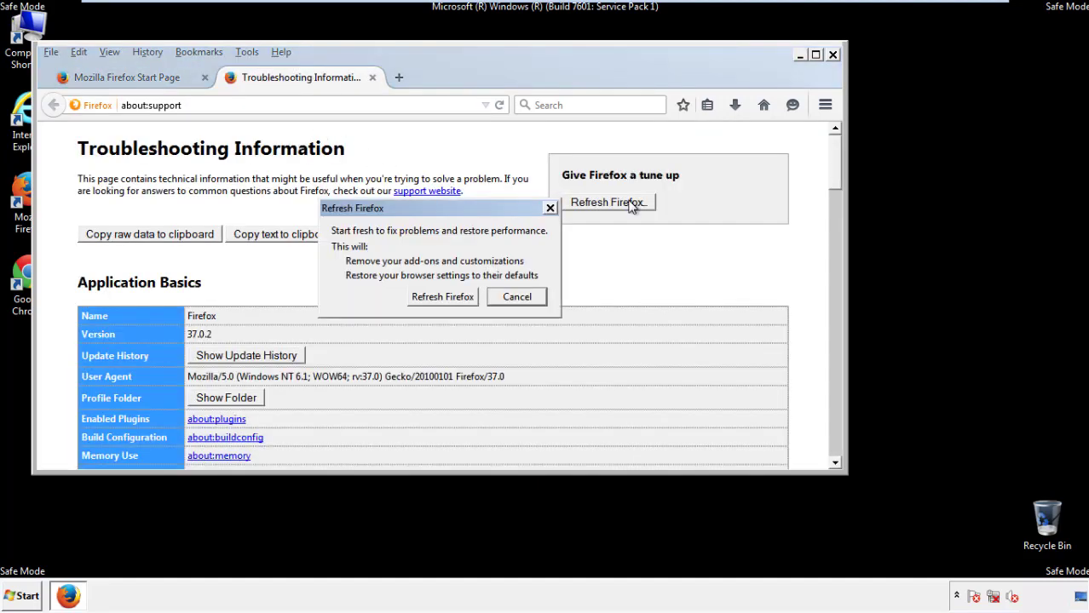
{"action": "left_click", "coordinate": [445, 298]}
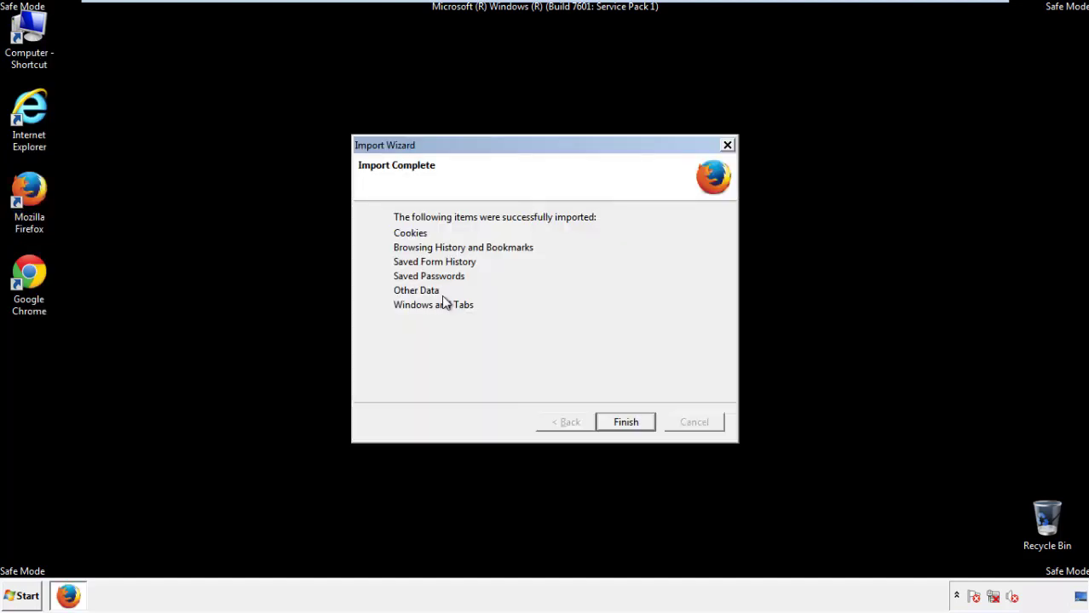
{"action": "left_click", "coordinate": [625, 423]}
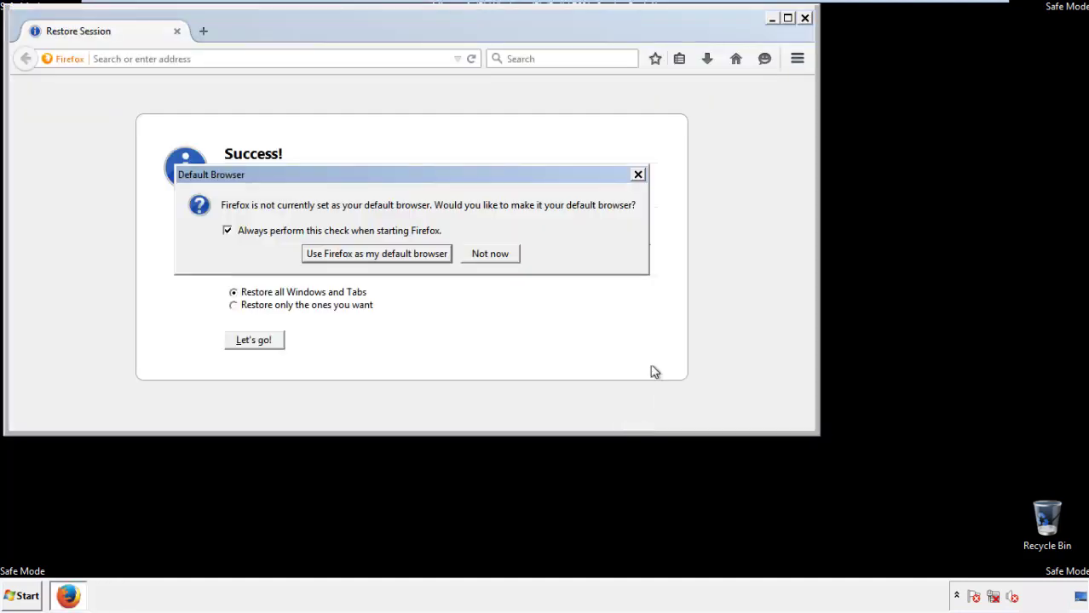
{"action": "left_click", "coordinate": [492, 256]}
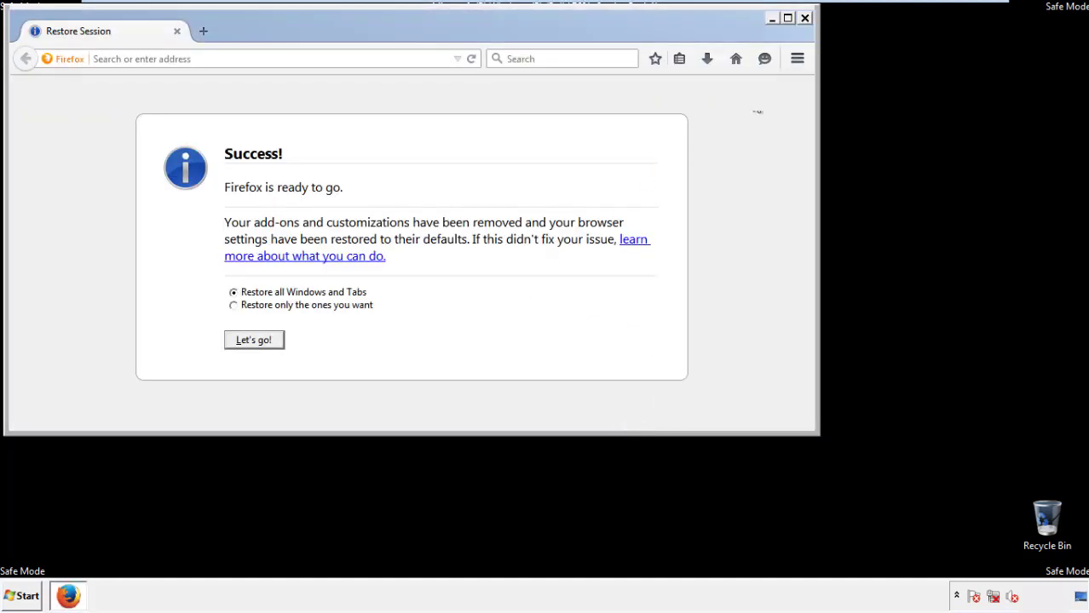
{"action": "left_click", "coordinate": [804, 18]}
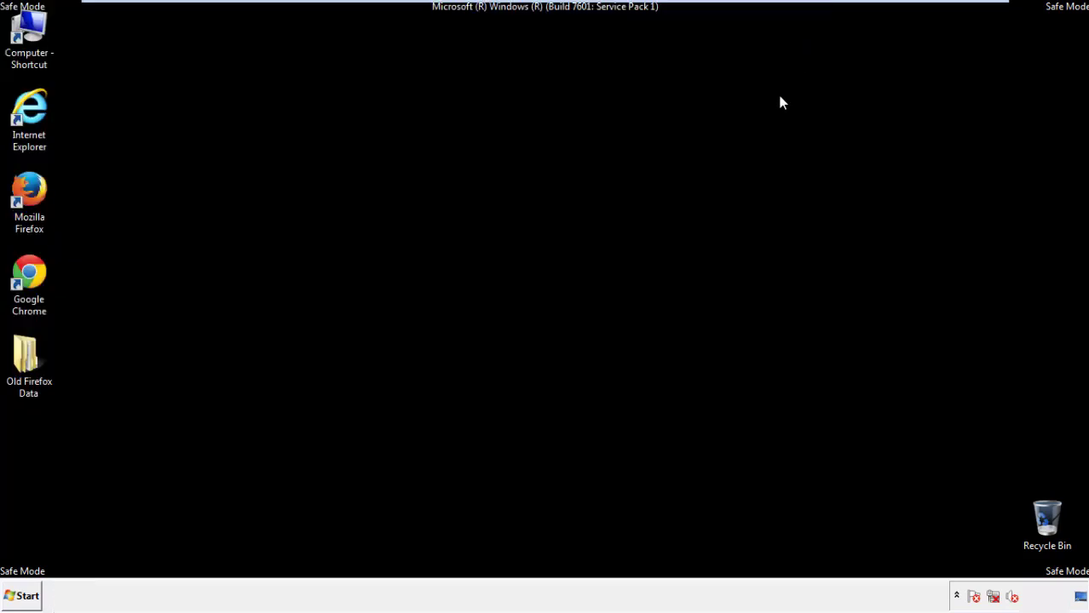
Launch Chrome, choose 'Don't ask again' on the default-browser bar, and show its menu
{"action": "left_click", "coordinate": [26, 271]}
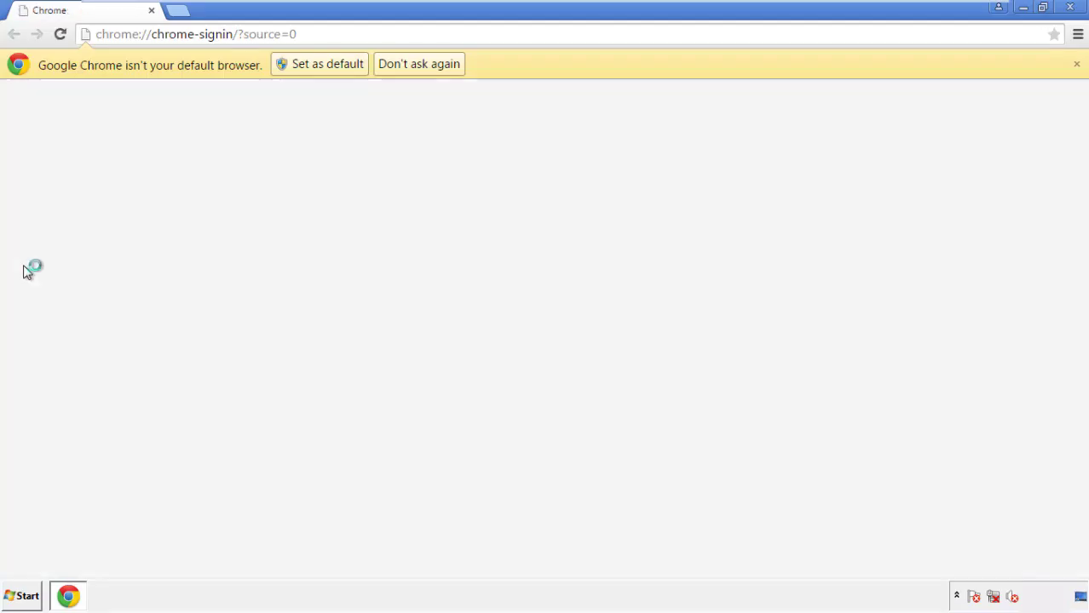
{"action": "left_click", "coordinate": [437, 68]}
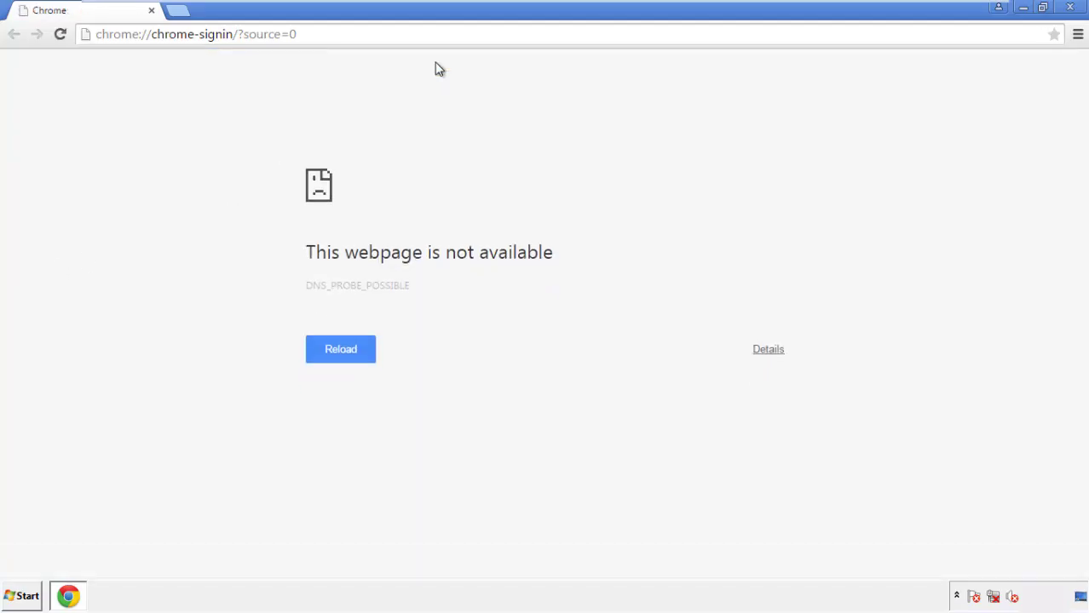
{"action": "left_click", "coordinate": [1078, 38]}
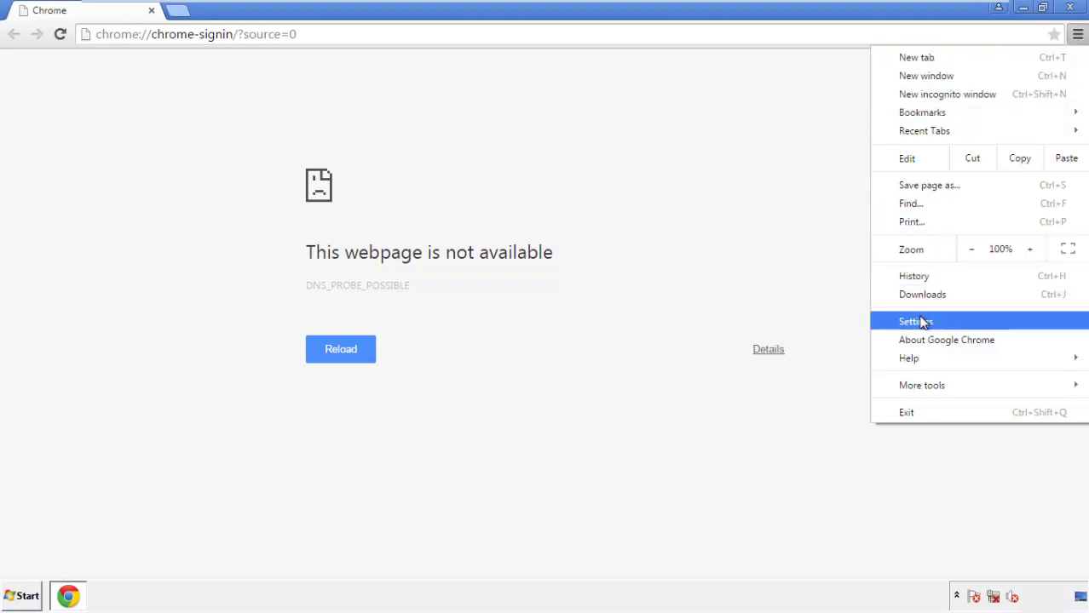
Clear Chrome browsing data from the beginning of time, including autofill, keeping passwords
{"action": "left_click", "coordinate": [919, 321]}
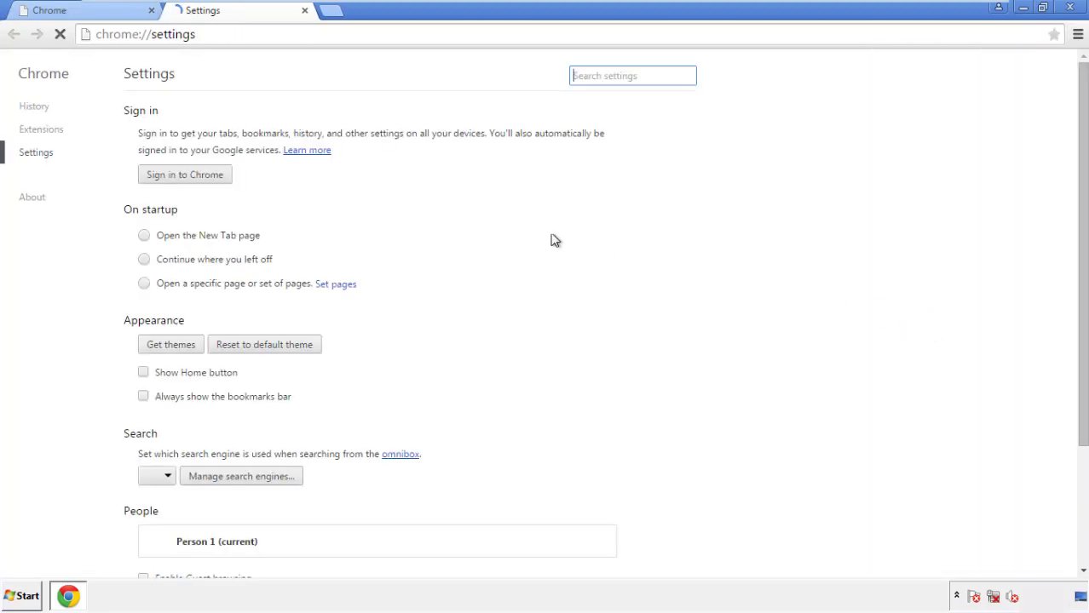
{"action": "left_click", "coordinate": [39, 109]}
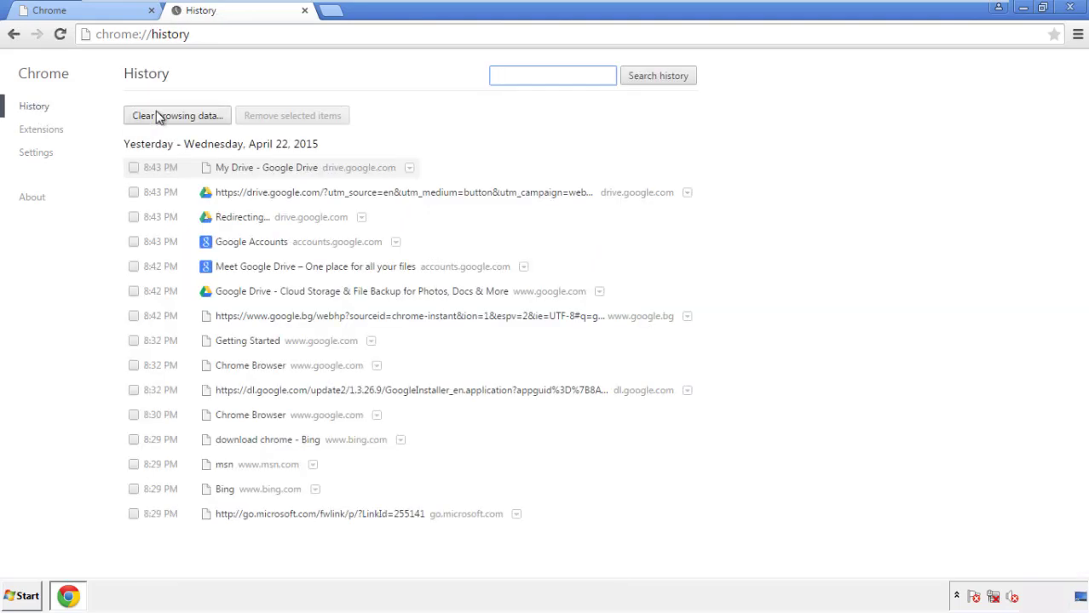
{"action": "left_click", "coordinate": [164, 119]}
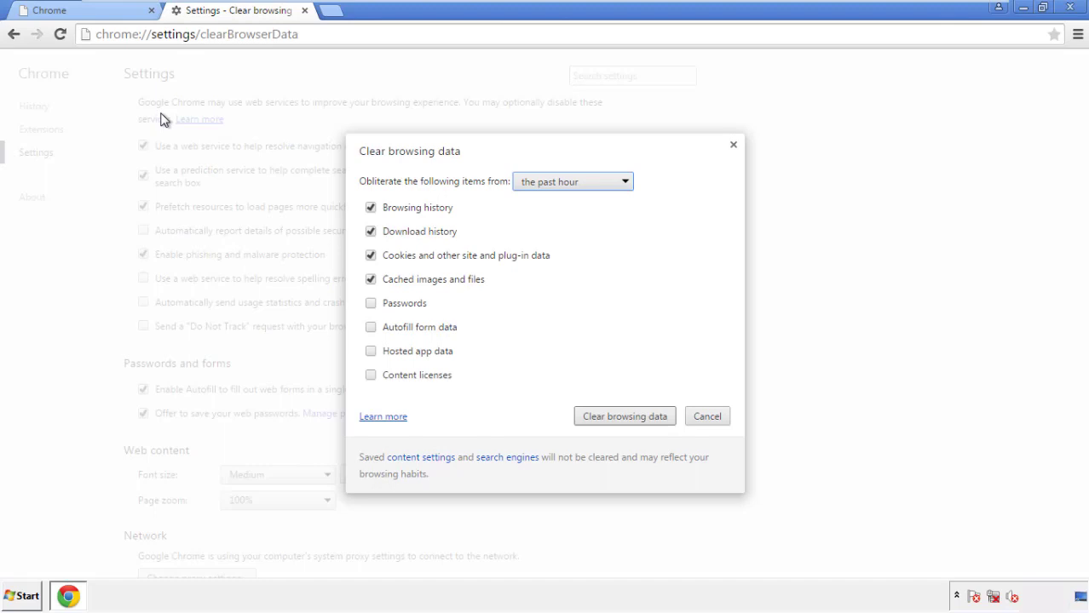
{"action": "left_click", "coordinate": [548, 184]}
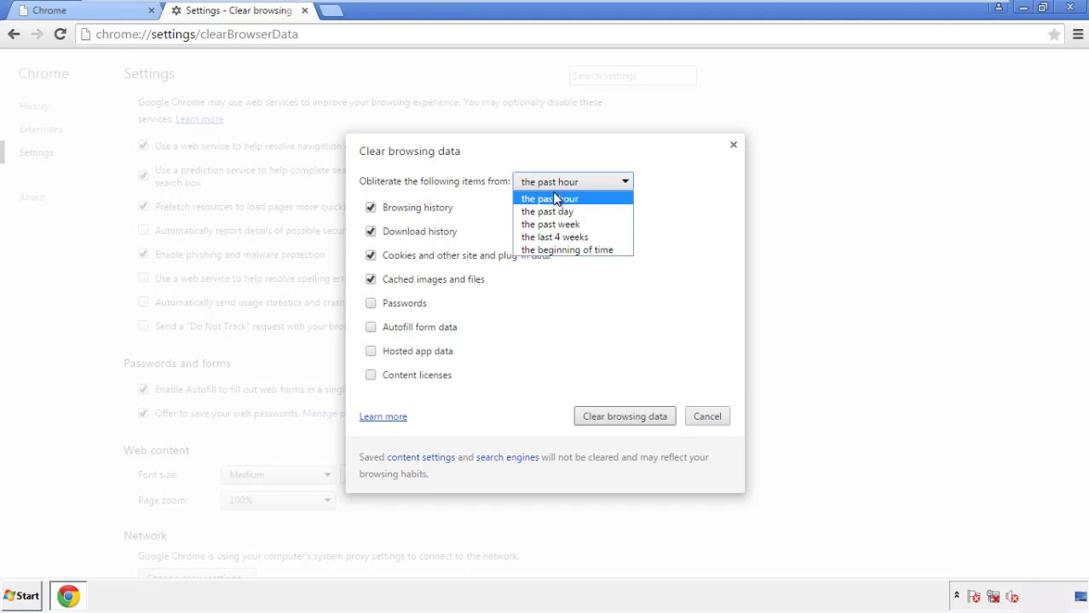
{"action": "left_click", "coordinate": [545, 250]}
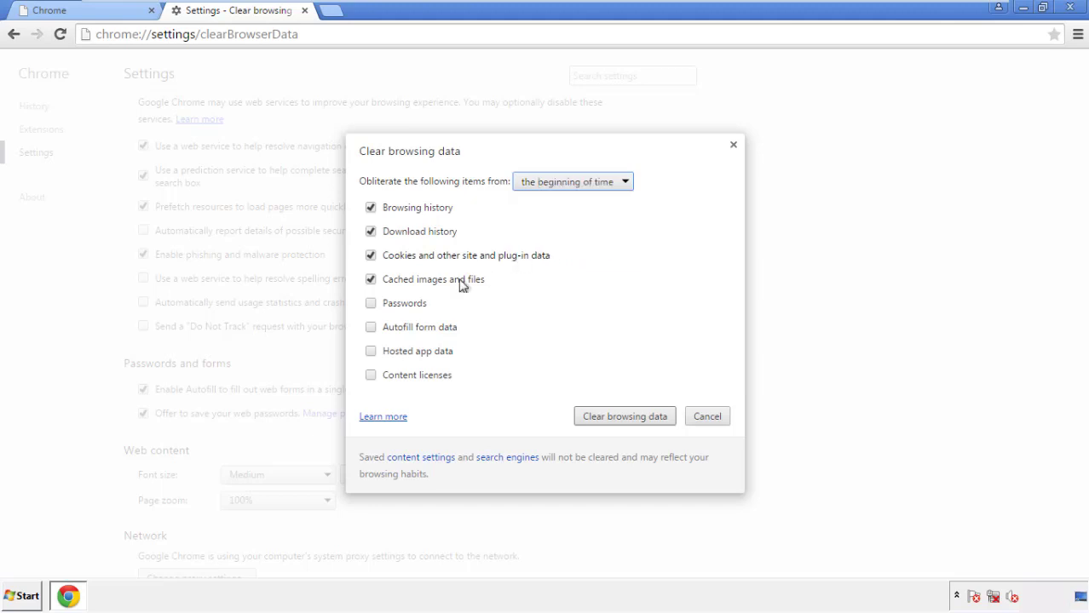
{"action": "left_click", "coordinate": [375, 328]}
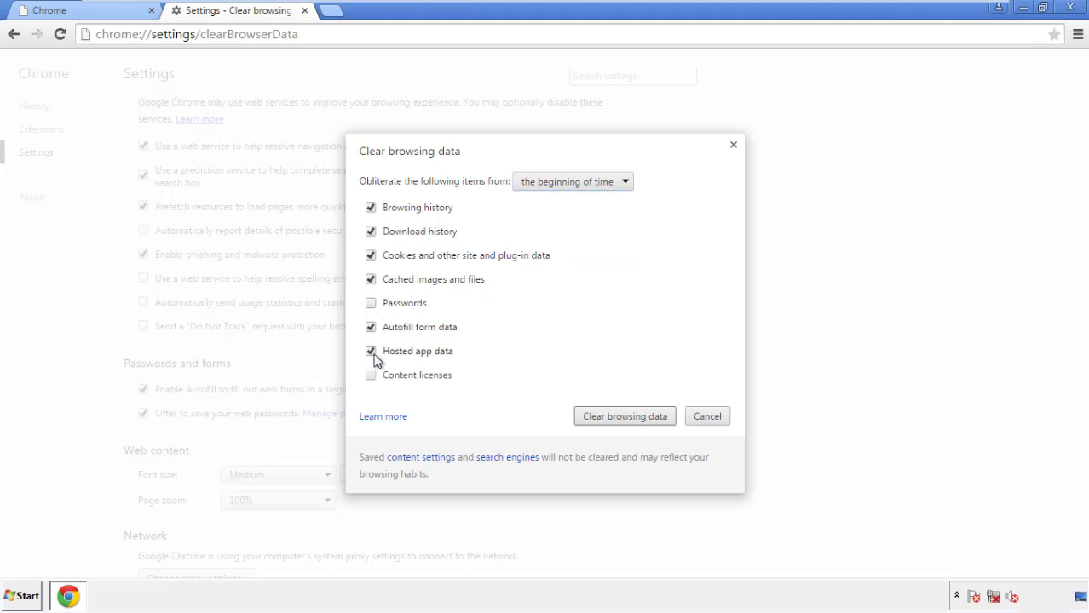
{"action": "left_click", "coordinate": [607, 417]}
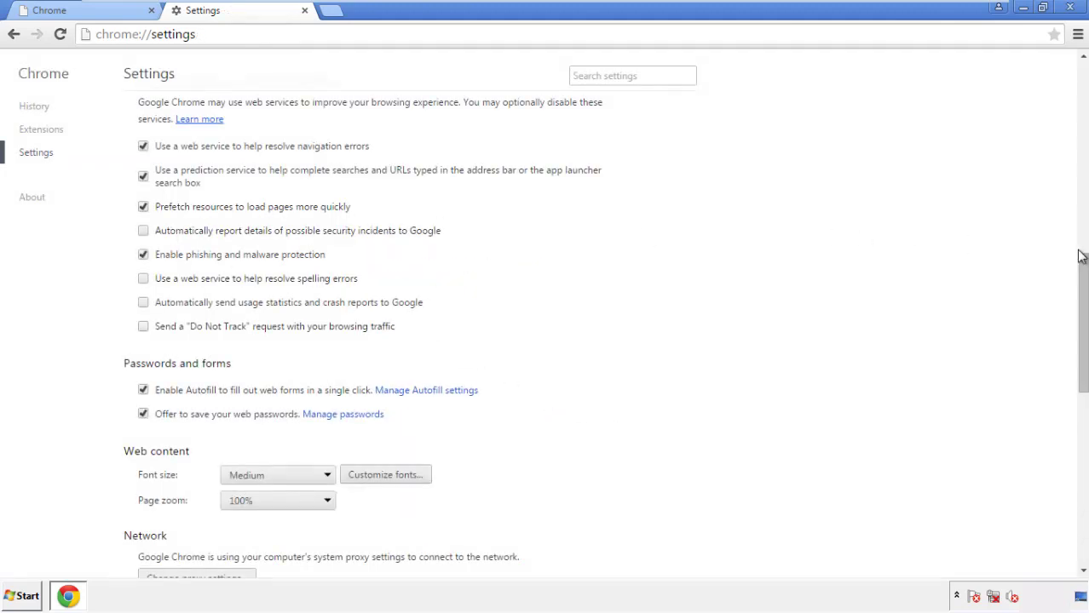
Reset Chrome settings to defaults and close the browser
{"action": "left_click_drag", "start_coordinate": [1080, 256], "coordinate": [1082, 449]}
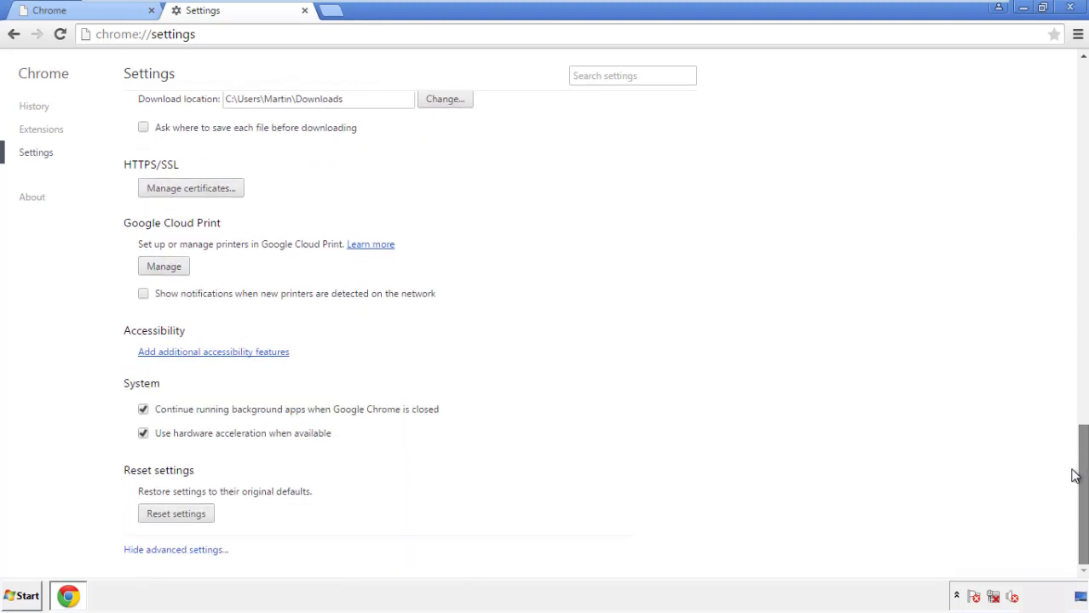
{"action": "left_click", "coordinate": [207, 517]}
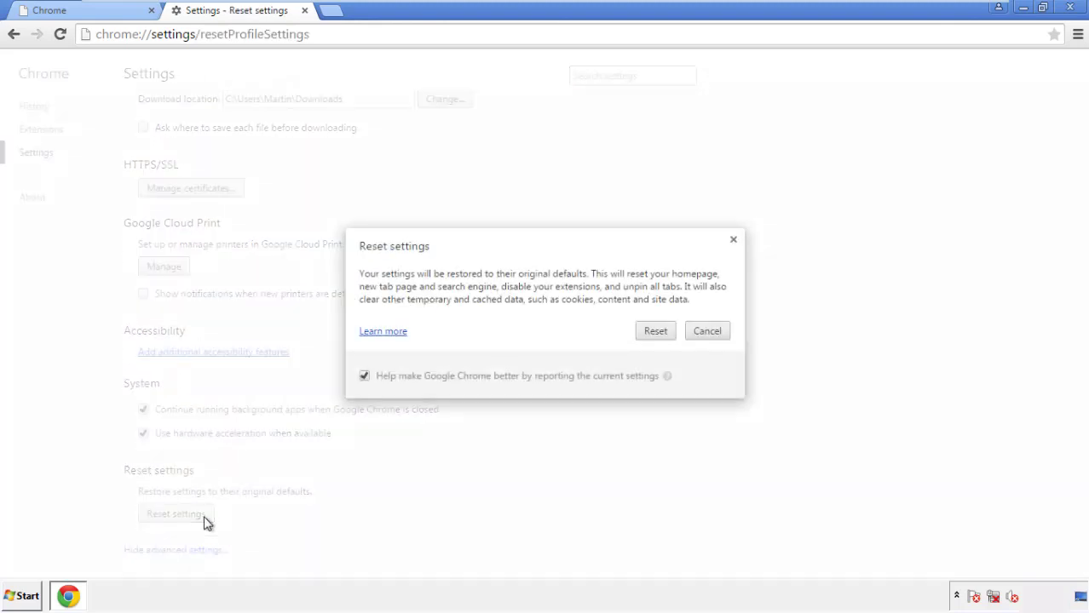
{"action": "left_click", "coordinate": [656, 332]}
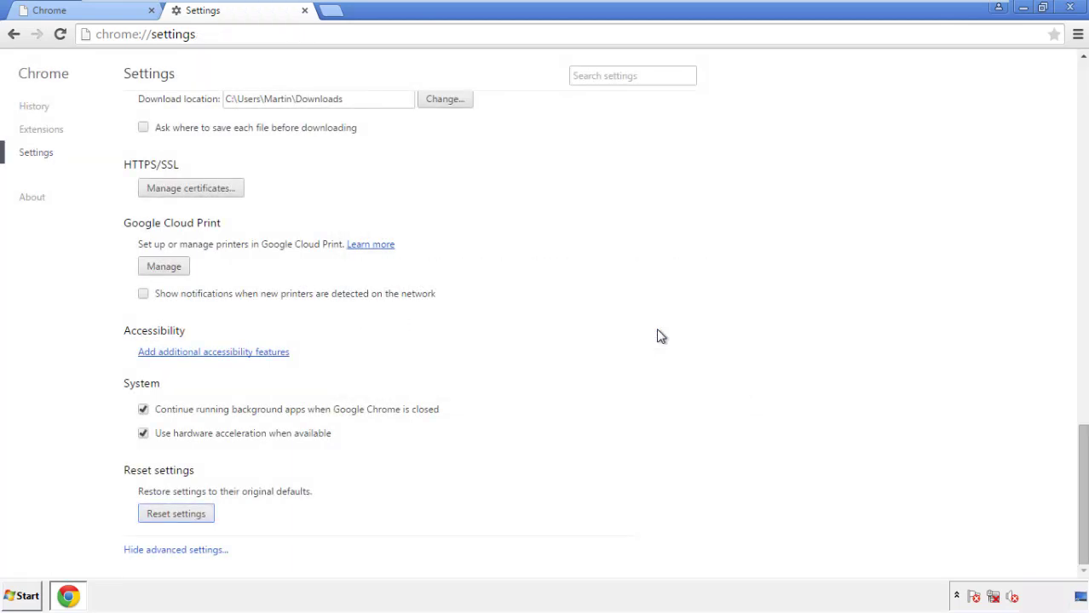
{"action": "left_click", "coordinate": [1068, 8]}
Remove the Search Mine extension in Firefox's Add-ons manager, then close Firefox
{"action": "left_click", "coordinate": [588, 277]}
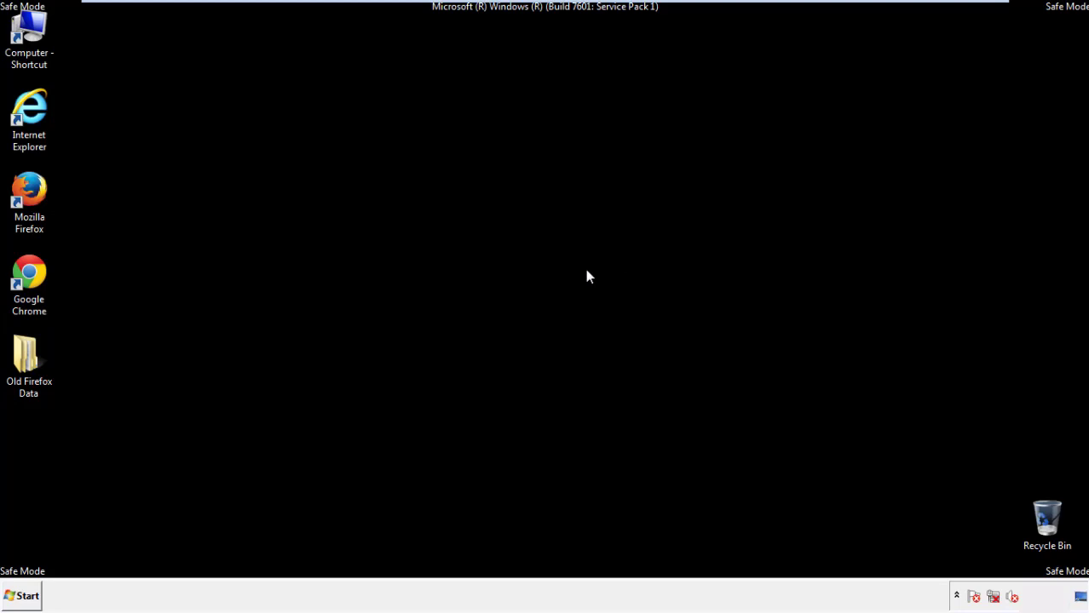
{"action": "double_click", "coordinate": [42, 213]}
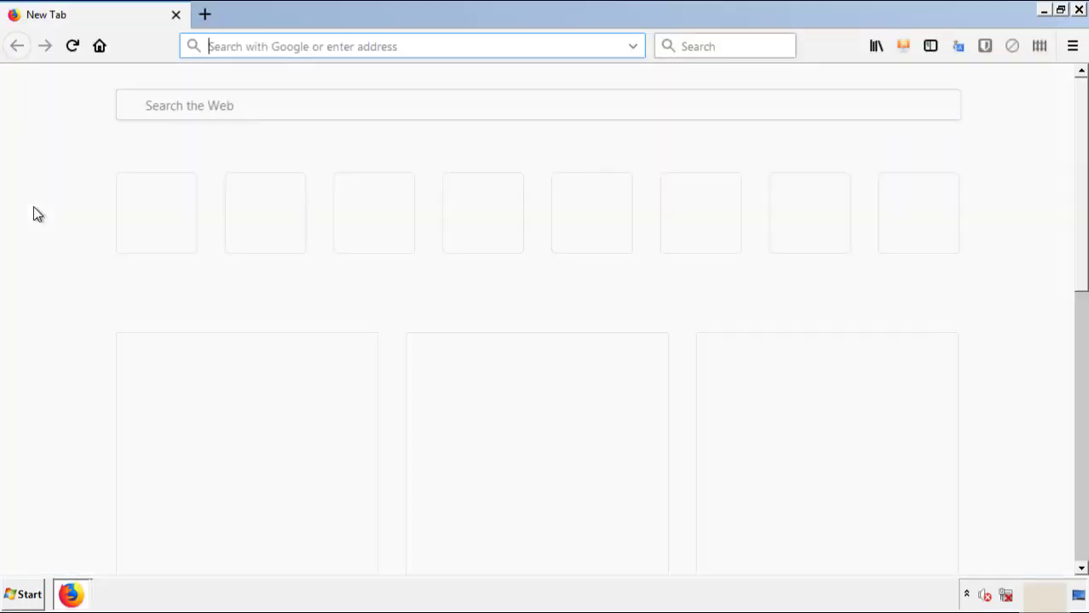
{"action": "left_click", "coordinate": [1071, 46]}
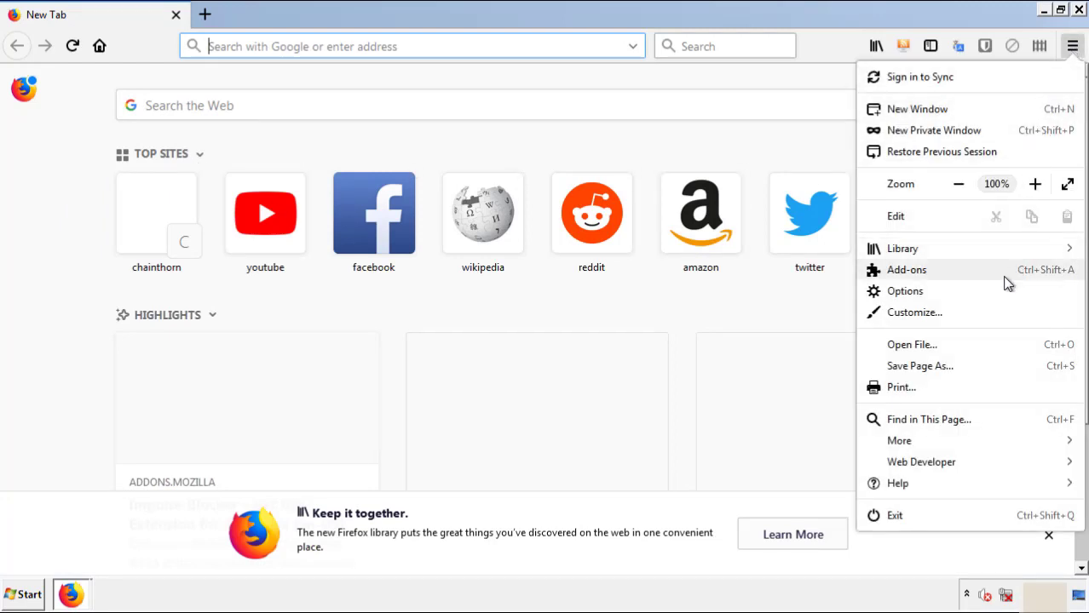
{"action": "left_click", "coordinate": [954, 270]}
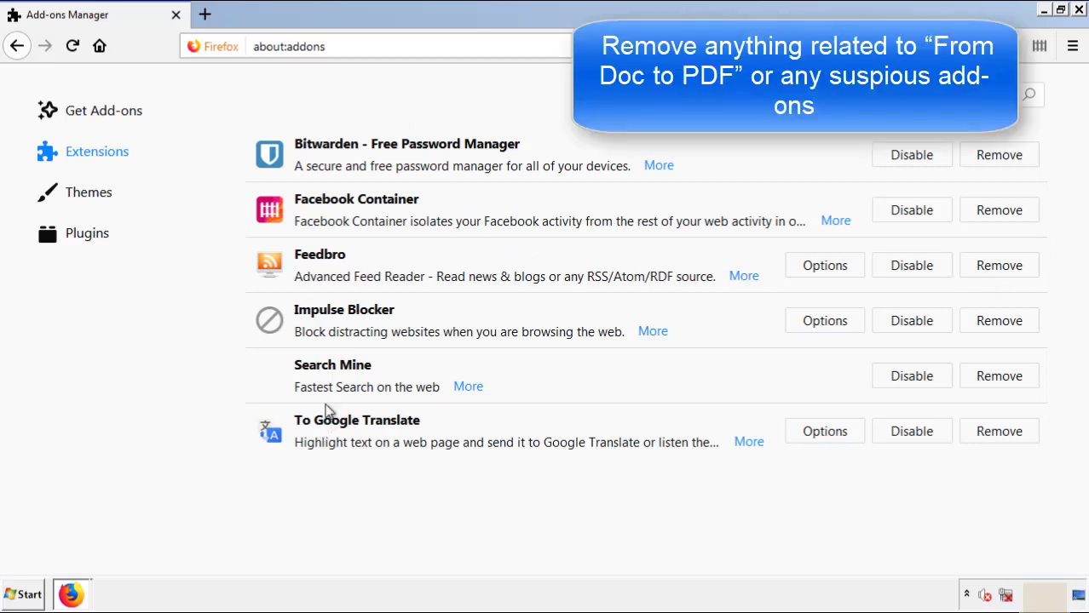
{"action": "left_click", "coordinate": [993, 382]}
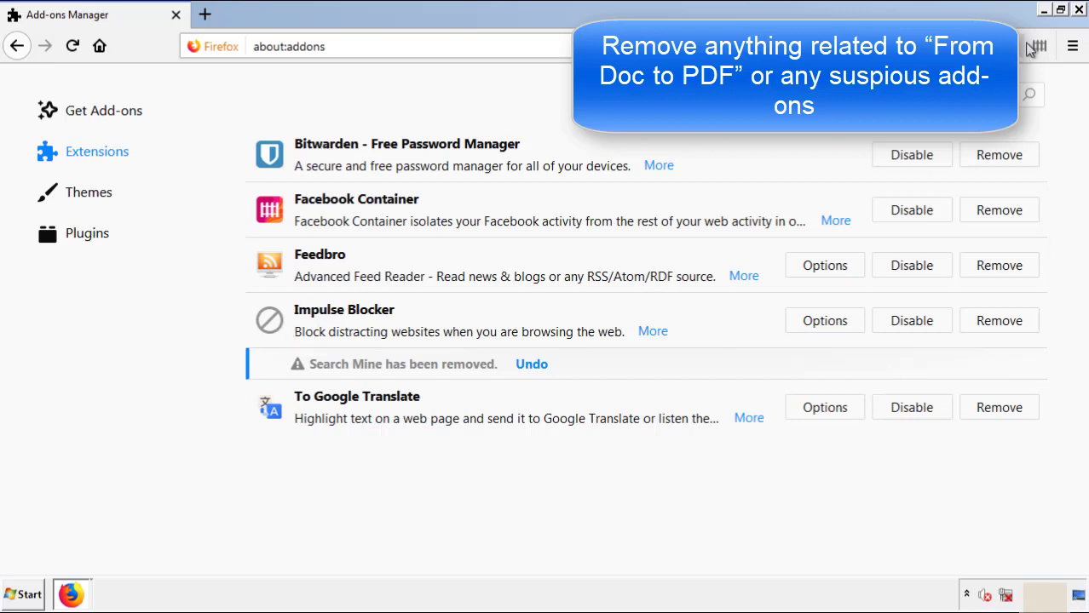
{"action": "left_click", "coordinate": [1080, 11]}
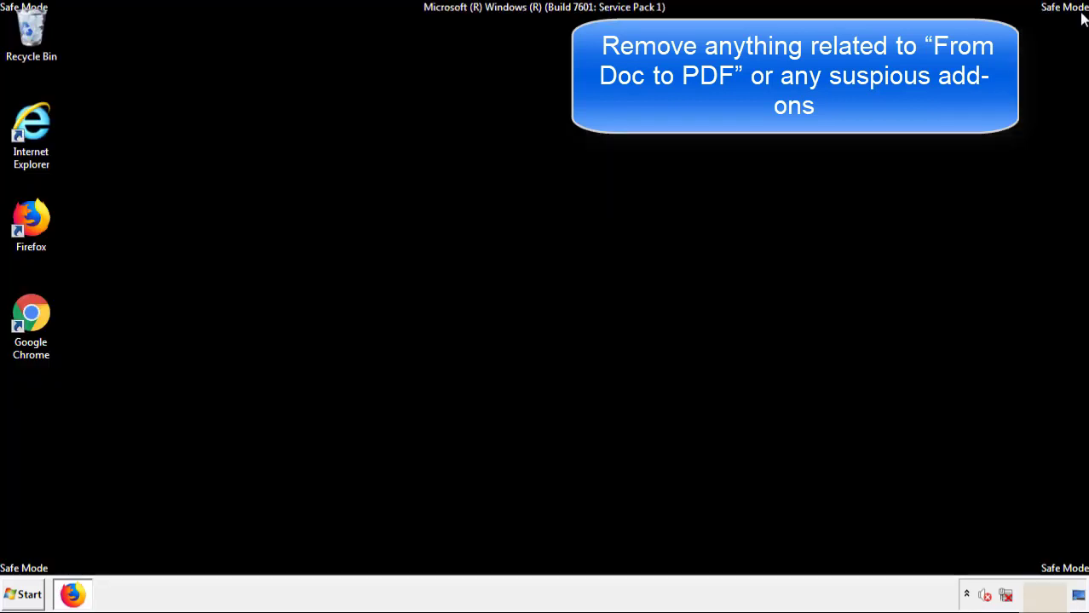
Launch Google Chrome and bring up its Extensions page via More tools
{"action": "double_click", "coordinate": [31, 328]}
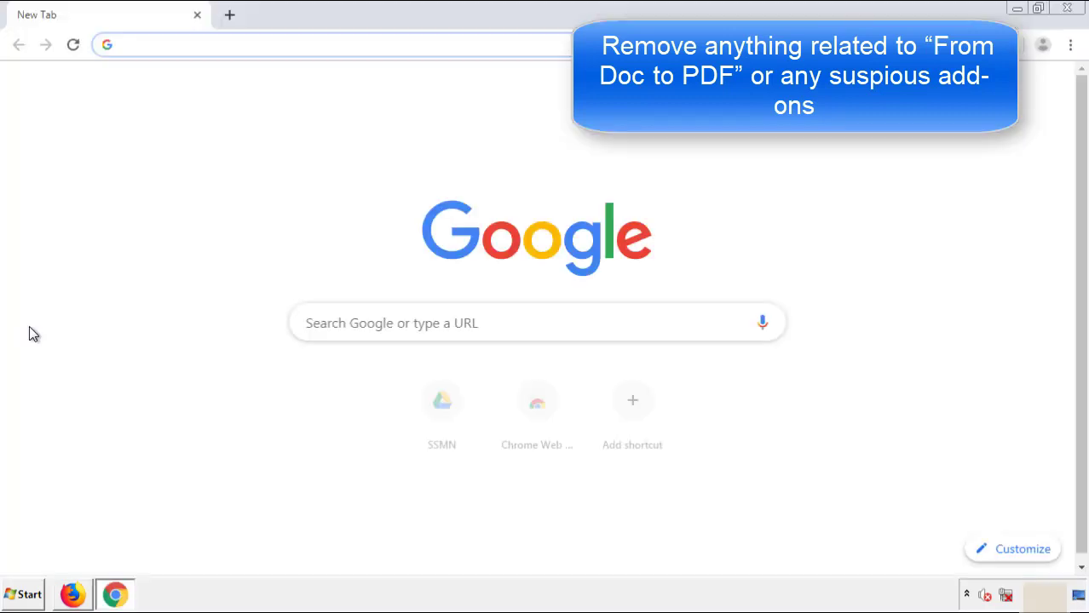
{"action": "left_click", "coordinate": [1070, 44]}
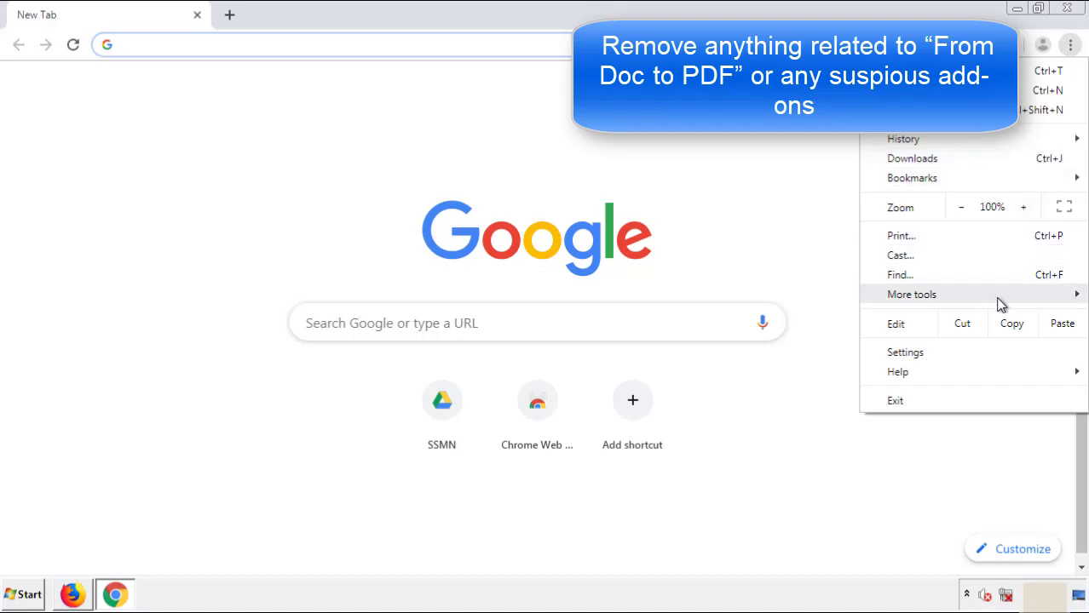
{"action": "mouse_move", "coordinate": [911, 293]}
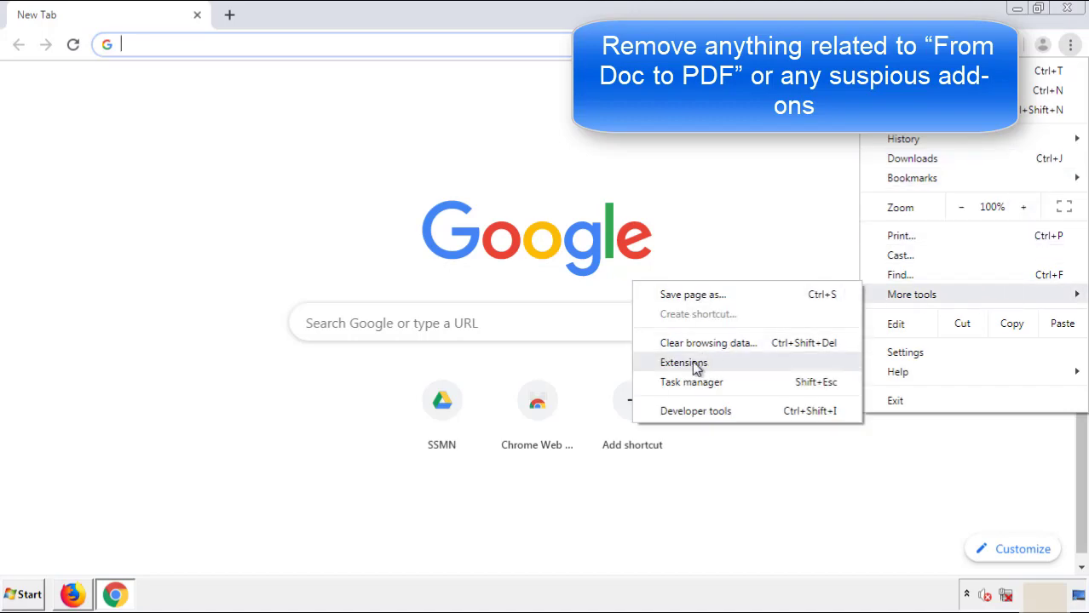
{"action": "left_click", "coordinate": [690, 362]}
{"action": "scroll", "coordinate": [309, 280], "scroll_direction": "down", "scroll_amount": 10}
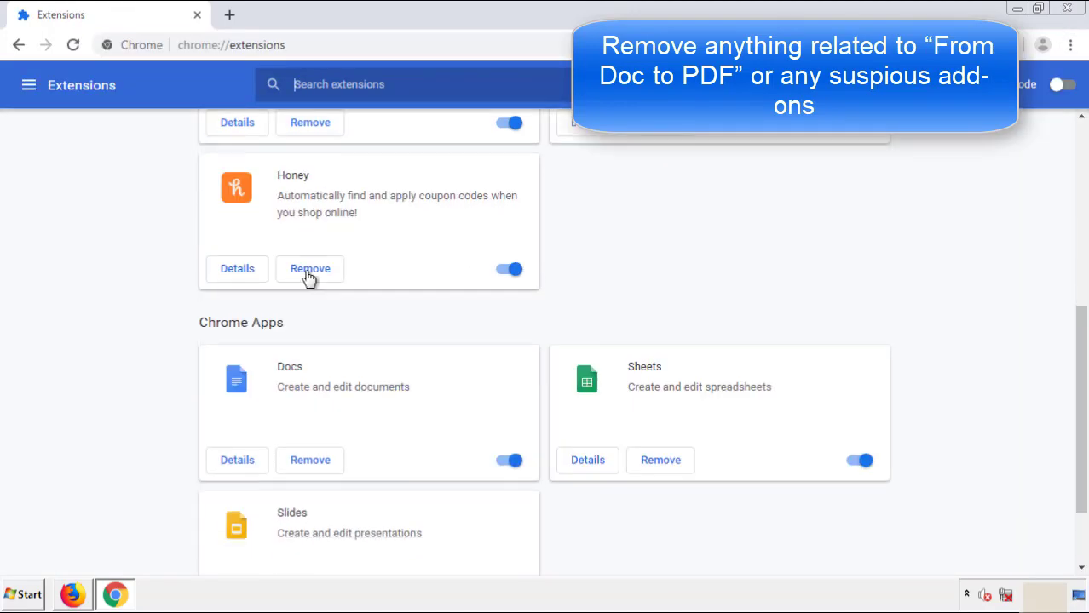
{"action": "scroll", "coordinate": [413, 312], "scroll_direction": "up", "scroll_amount": 10}
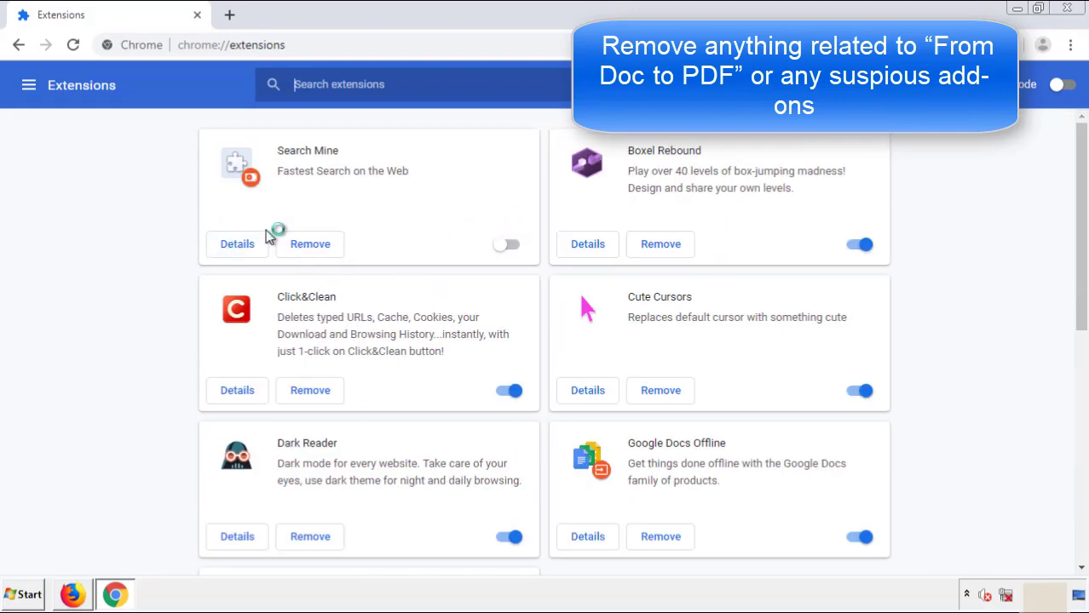
Remove the Search Mine extension, confirm the removal, and close Chrome
{"action": "left_click", "coordinate": [307, 247]}
{"action": "left_click", "coordinate": [596, 149]}
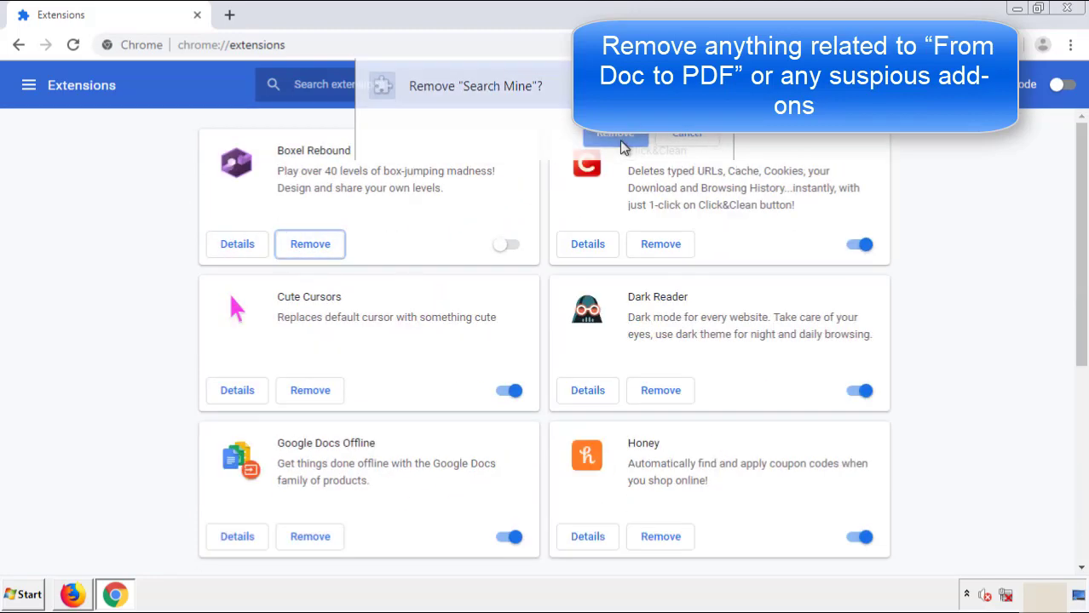
{"action": "left_click", "coordinate": [1072, 11]}
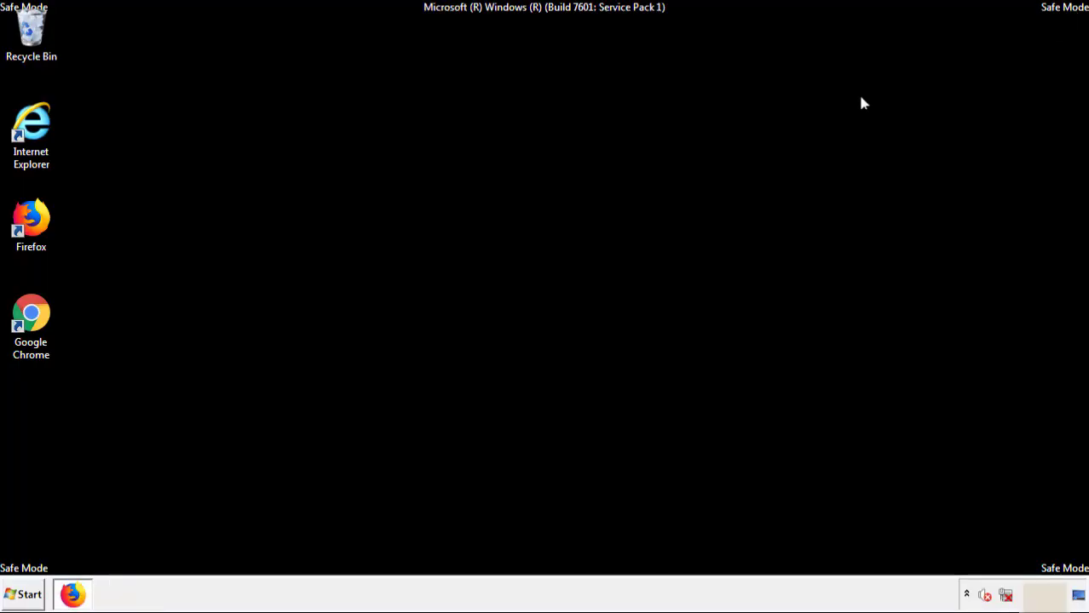
Open the Start Menu to reach the Shut down options including Restart
{"action": "left_click", "coordinate": [32, 596]}
{"action": "mouse_move", "coordinate": [294, 558]}
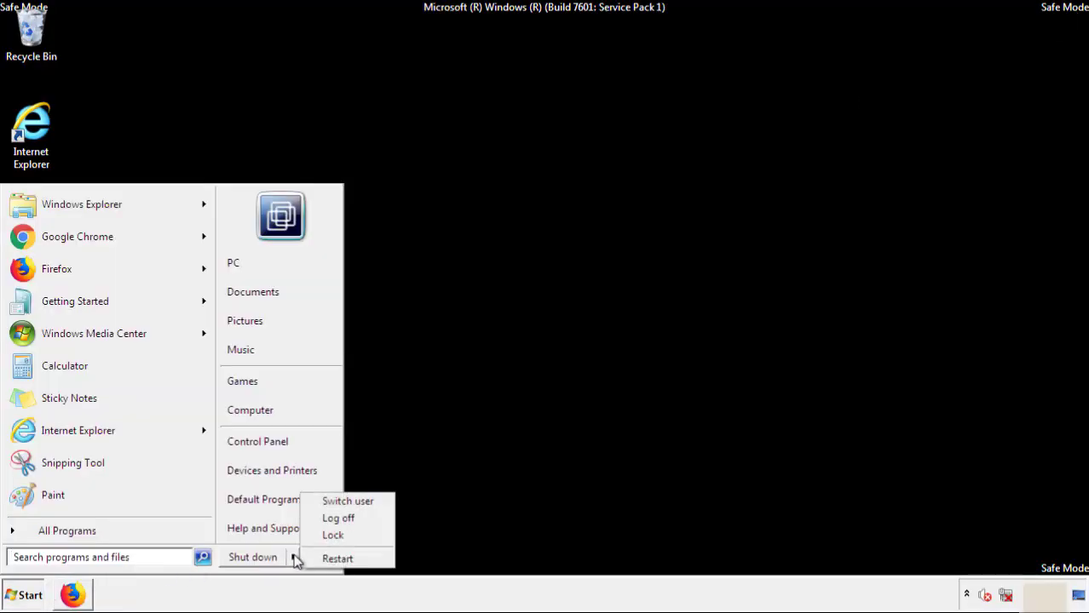